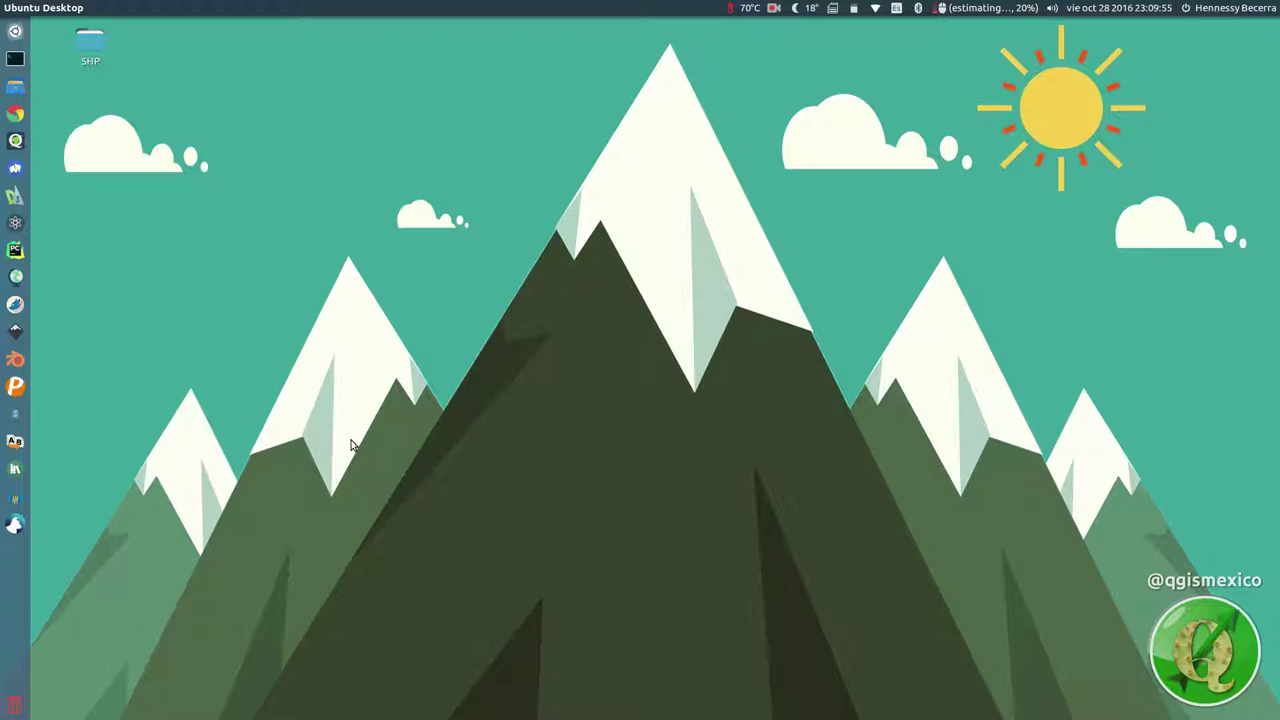
# Open the SHP folder on the desktop and look through the files in its lineas subfolder.
pyautogui.doubleClick(90, 42)
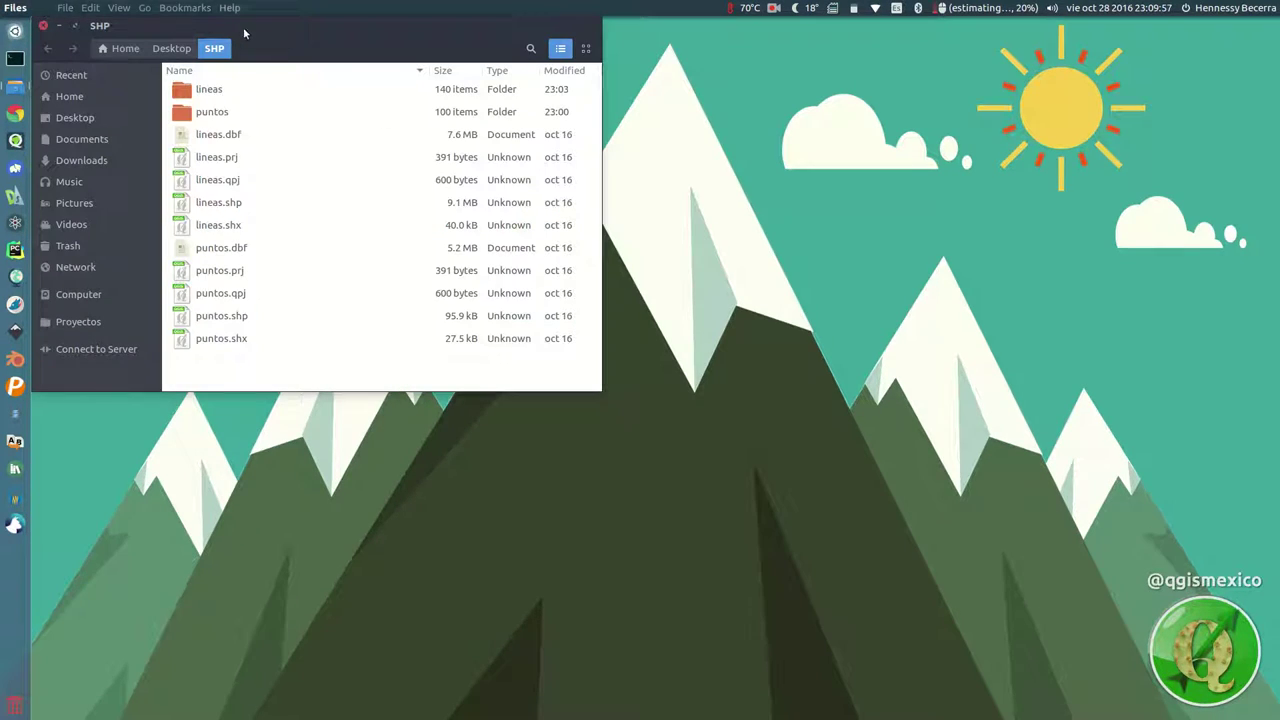
pyautogui.doubleClick(237, 92)
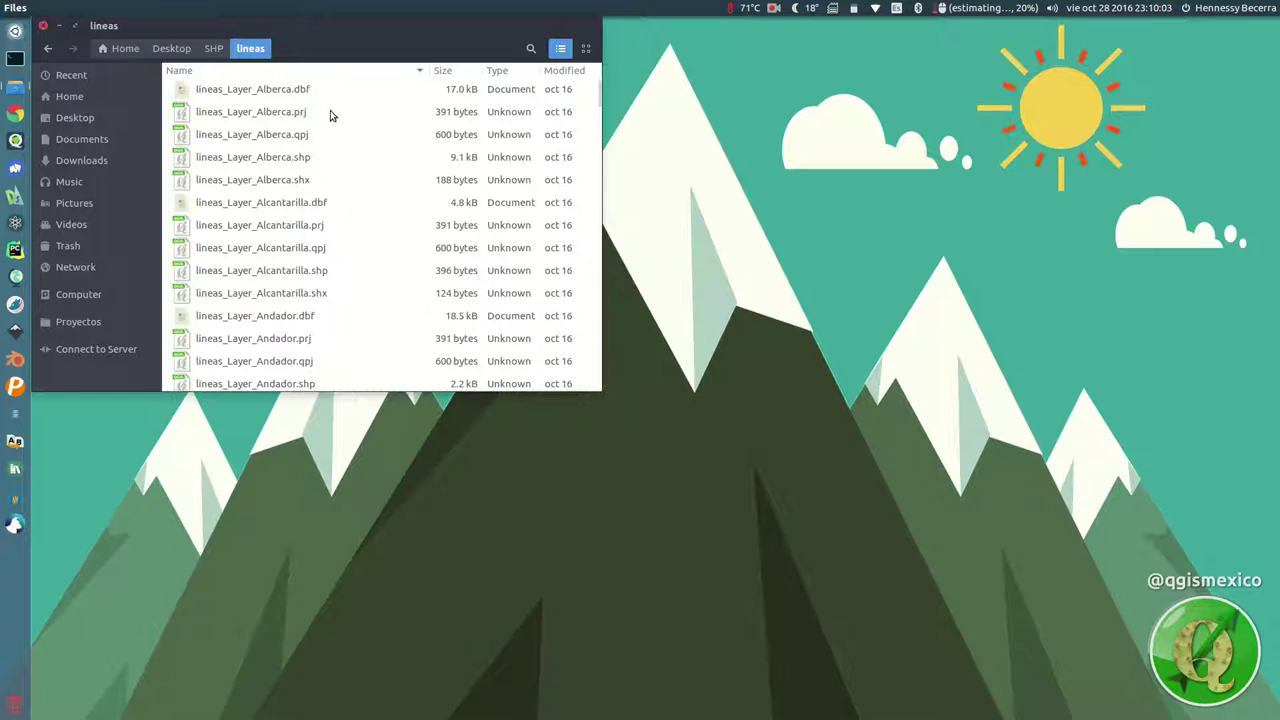
pyautogui.scroll(-5, 343, 210)
pyautogui.scroll(5, 346, 214)
# Return to the SHP folder and check the contents of its puntos subfolder.
pyautogui.click(214, 49)
pyautogui.doubleClick(263, 94)
pyautogui.hotkey('alt', 'Left')
pyautogui.doubleClick(246, 112)
pyautogui.hotkey('alt', 'Left')
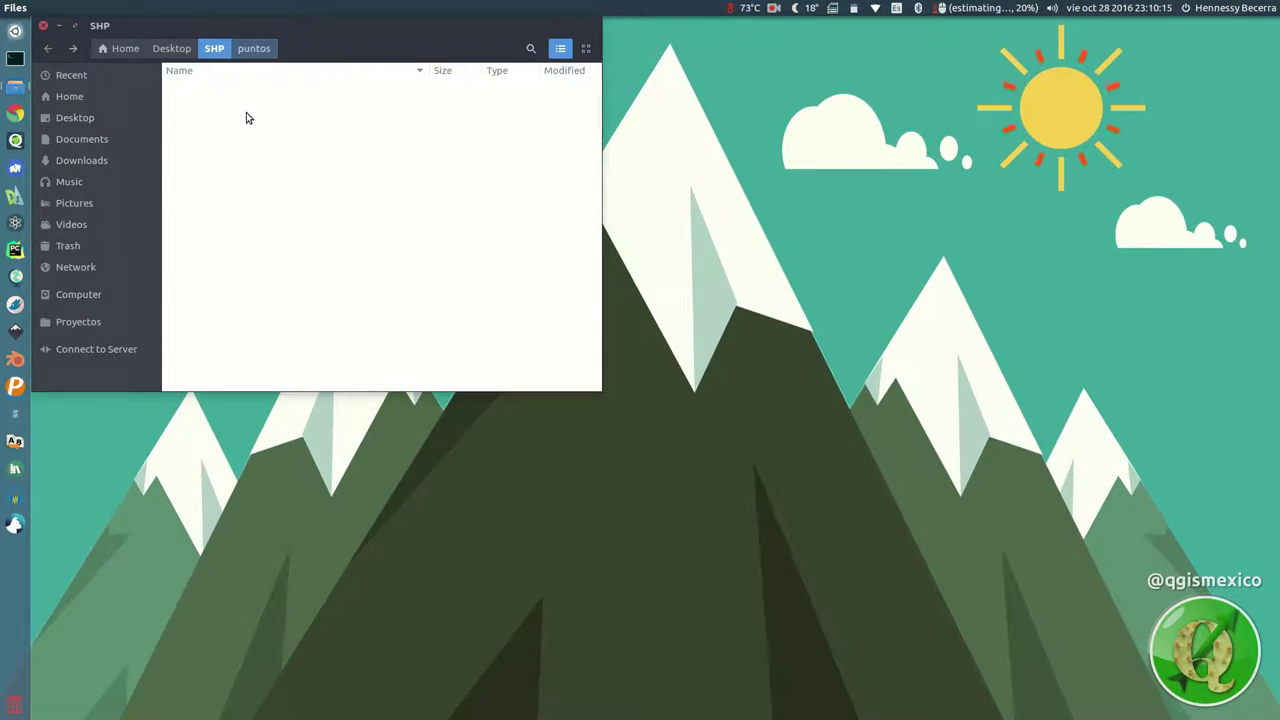
# Reopen the lineas subfolder and examine the naming prefix shared by its layer files.
pyautogui.doubleClick(270, 89)
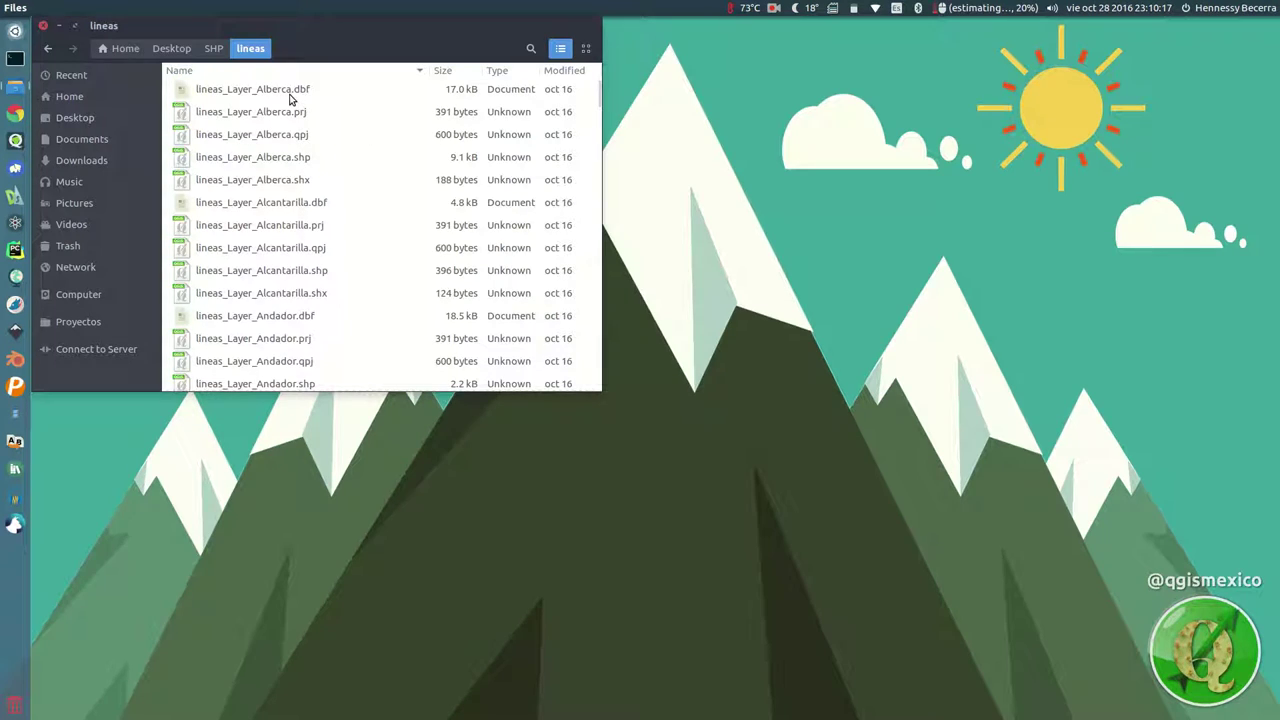
pyautogui.click(216, 94)
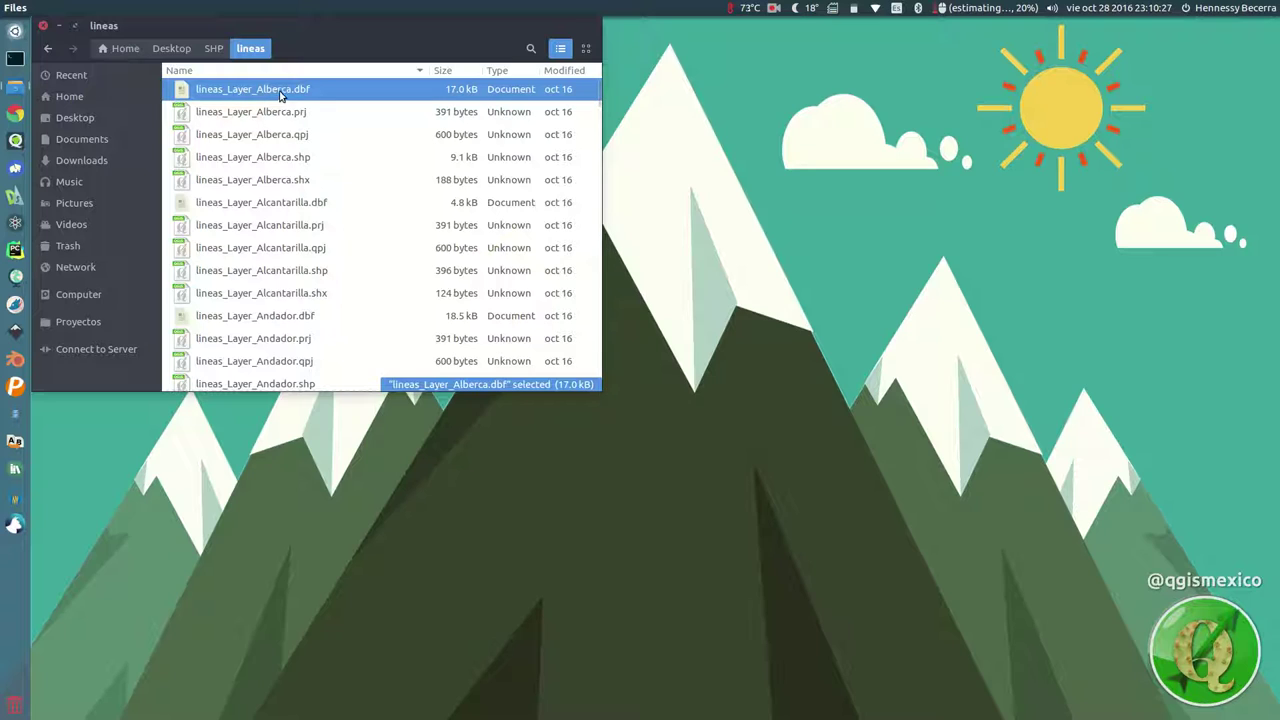
pyautogui.scroll(-5, 335, 176)
pyautogui.scroll(5, 334, 249)
# Move the file manager window out of the way and launch pyRenamer.
pyautogui.moveTo(268, 25); pyautogui.dragTo(925, 341)
pyautogui.click(337, 280)
pyautogui.click(15, 442)
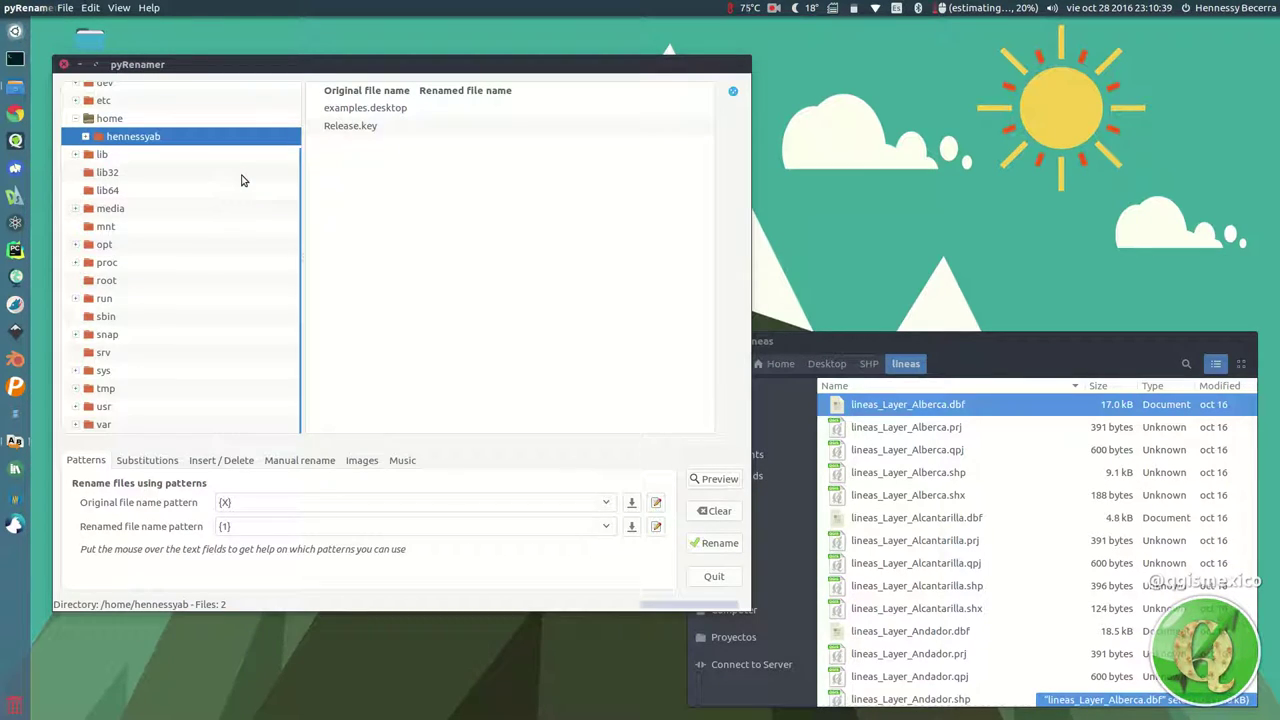
# Expand the home folder's Desktop and SHP directories in the folder tree and load the lineas folder's files.
pyautogui.click(85, 137)
pyautogui.scroll(3, 181, 289)
pyautogui.click(136, 240)
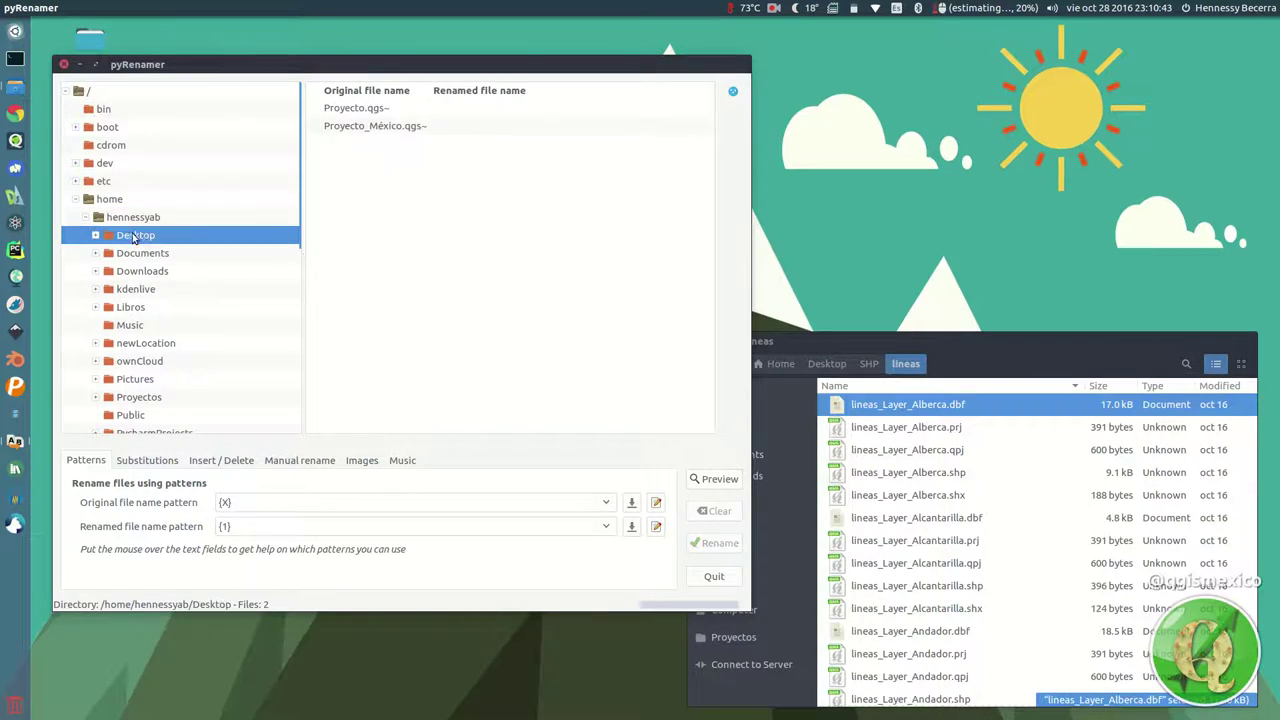
pyautogui.click(95, 235)
pyautogui.click(128, 253)
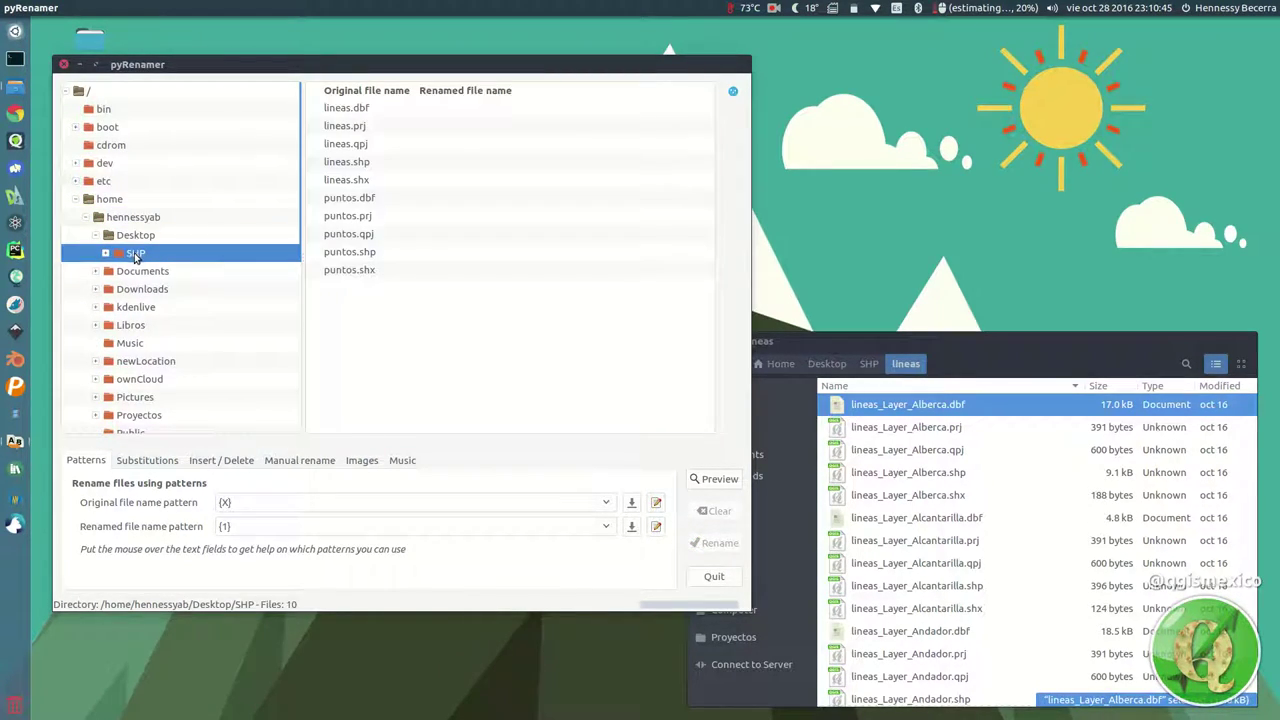
pyautogui.click(105, 256)
pyautogui.click(150, 270)
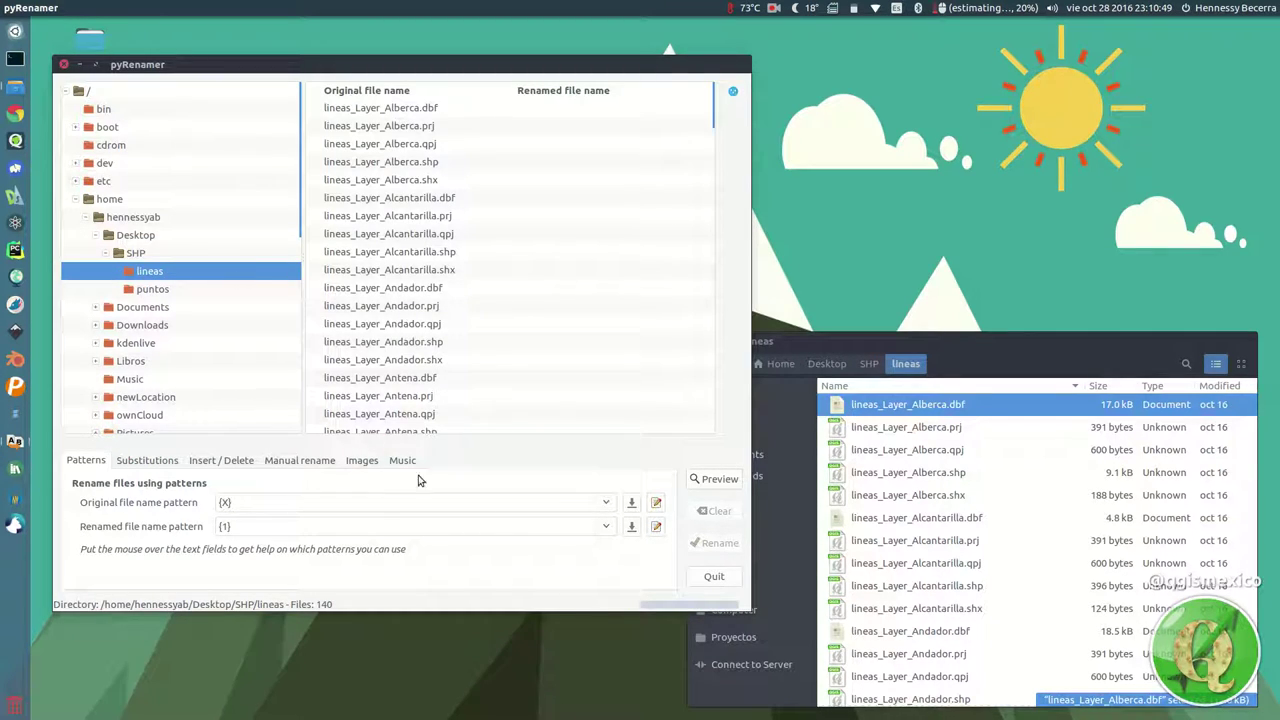
pyautogui.moveTo(326, 68); pyautogui.dragTo(318, 64)
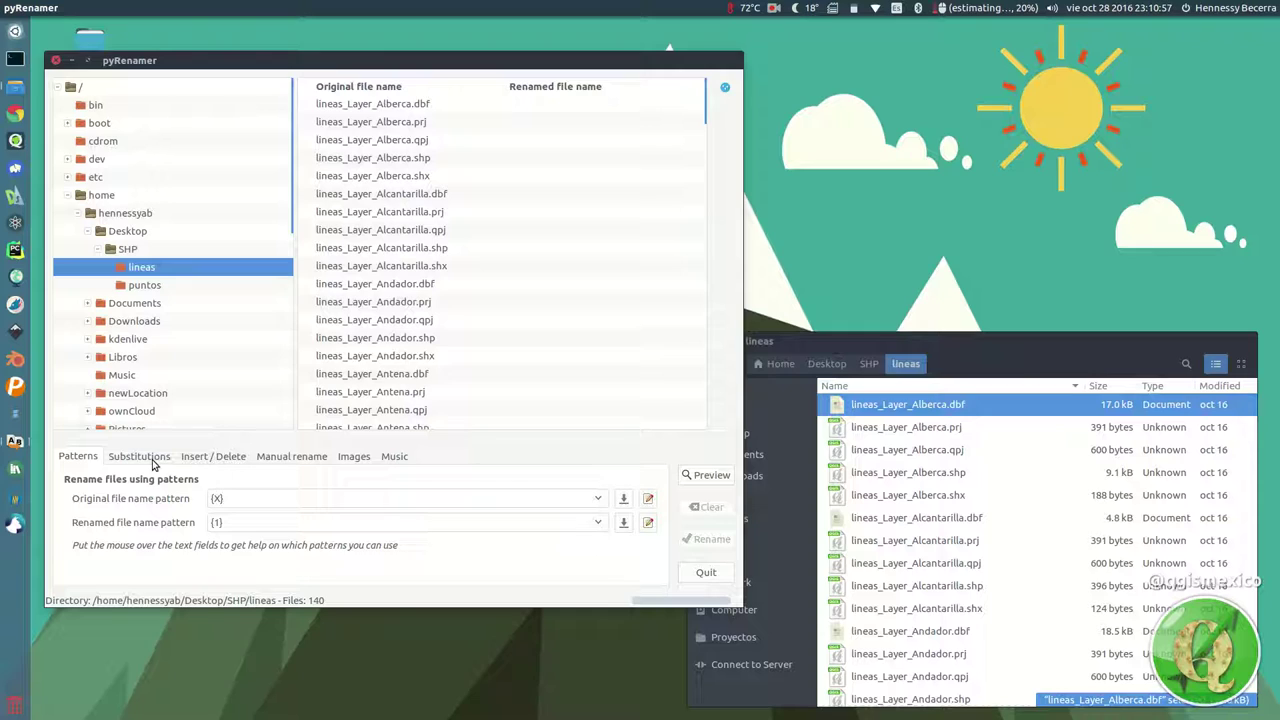
# In the file manager, copy the prefix lineas_Layer_ from the name of lineas_Layer_Alberca.dbf.
pyautogui.click(996, 403)
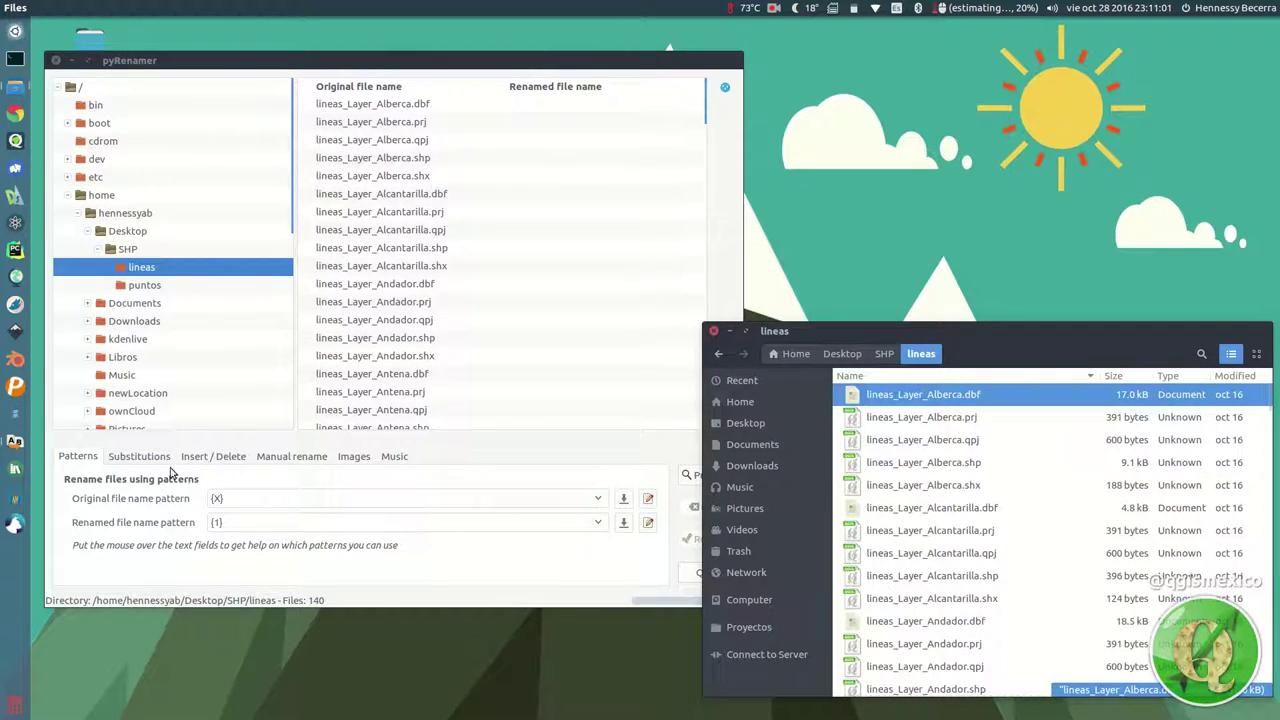
pyautogui.click(157, 459)
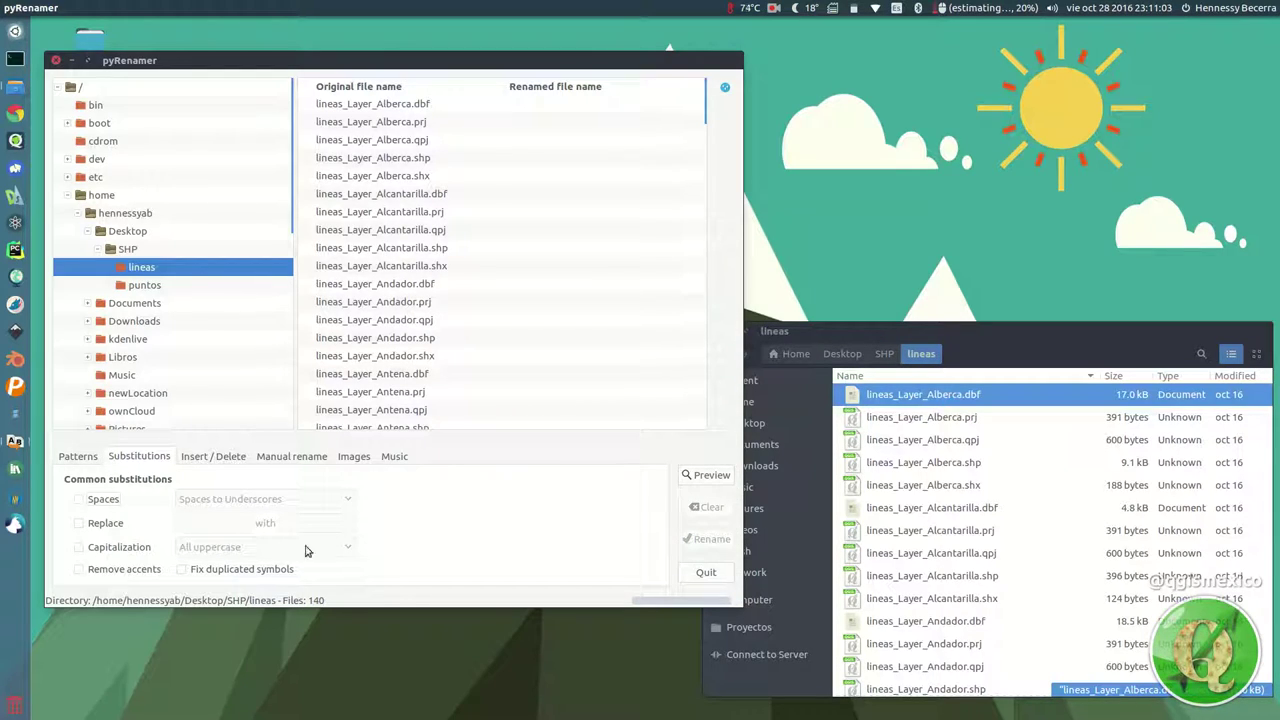
pyautogui.click(897, 403)
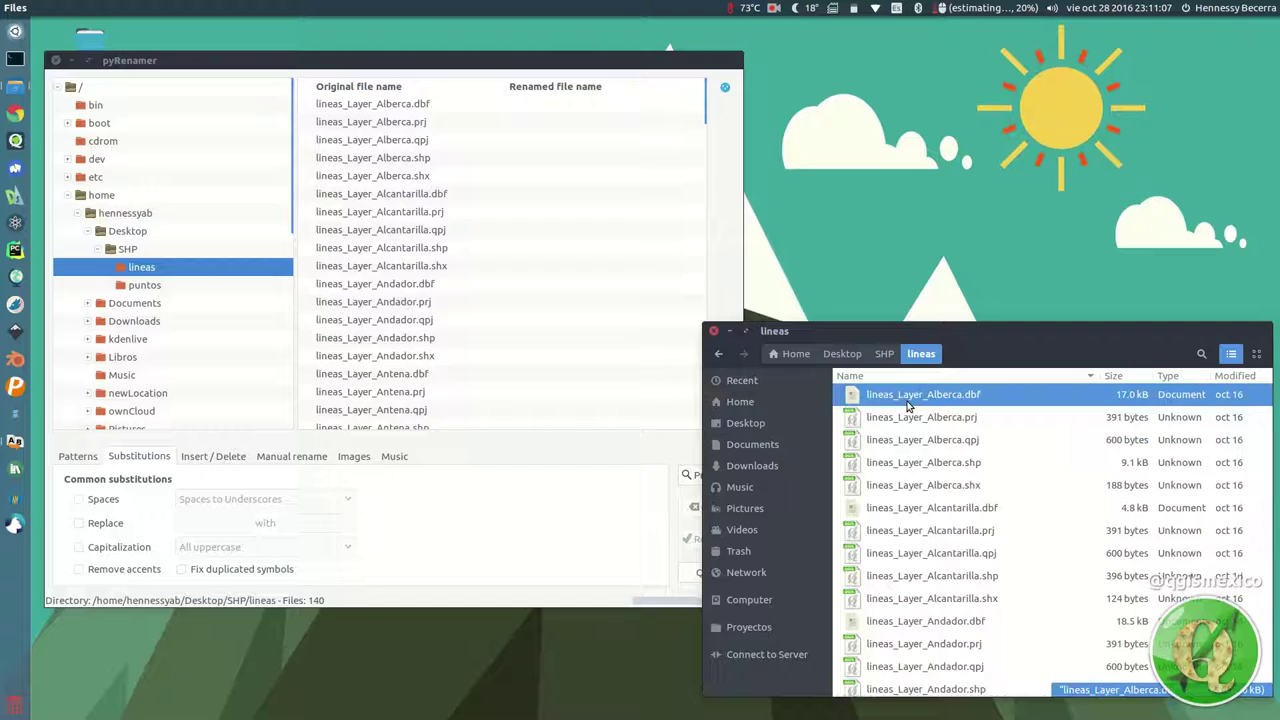
pyautogui.press('F2')
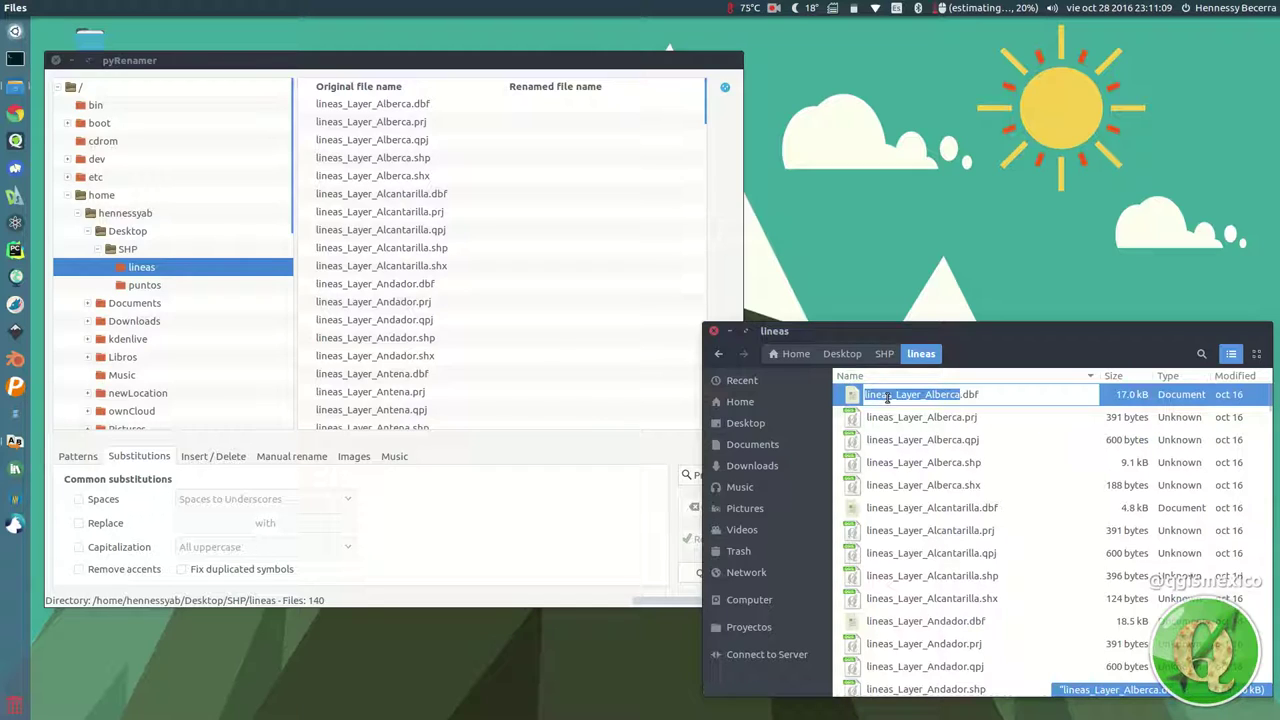
pyautogui.click(868, 396)
pyautogui.moveTo(866, 396); pyautogui.dragTo(927, 397)
pyautogui.hotkey('ctrl', 'c')
# In pyRenamer, enable the Replace substitution with the copied lineas_Layer_ as search text and an empty replacement.
pyautogui.click(143, 460)
pyautogui.click(112, 523)
pyautogui.click(198, 525)
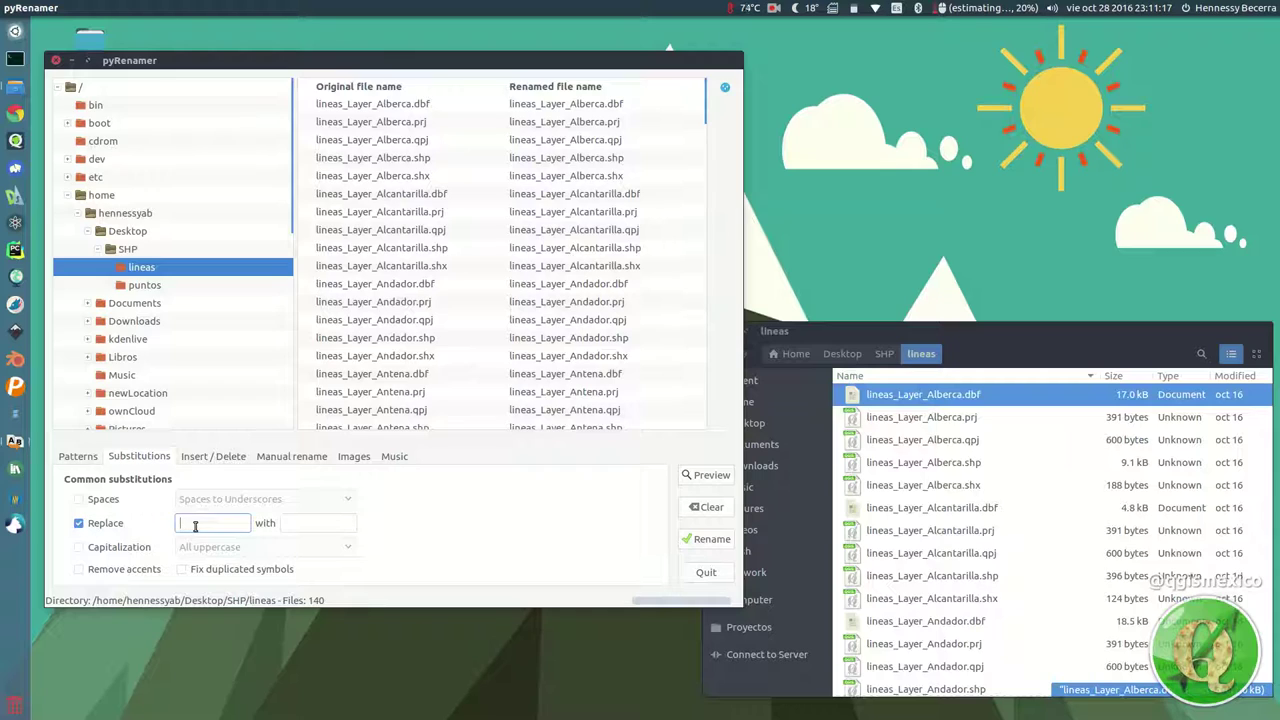
pyautogui.hotkey('ctrl', 'v')
pyautogui.click(296, 524)
# Show and hide the renaming options, and review the previewed new names of the lineas files.
pyautogui.click(725, 87)
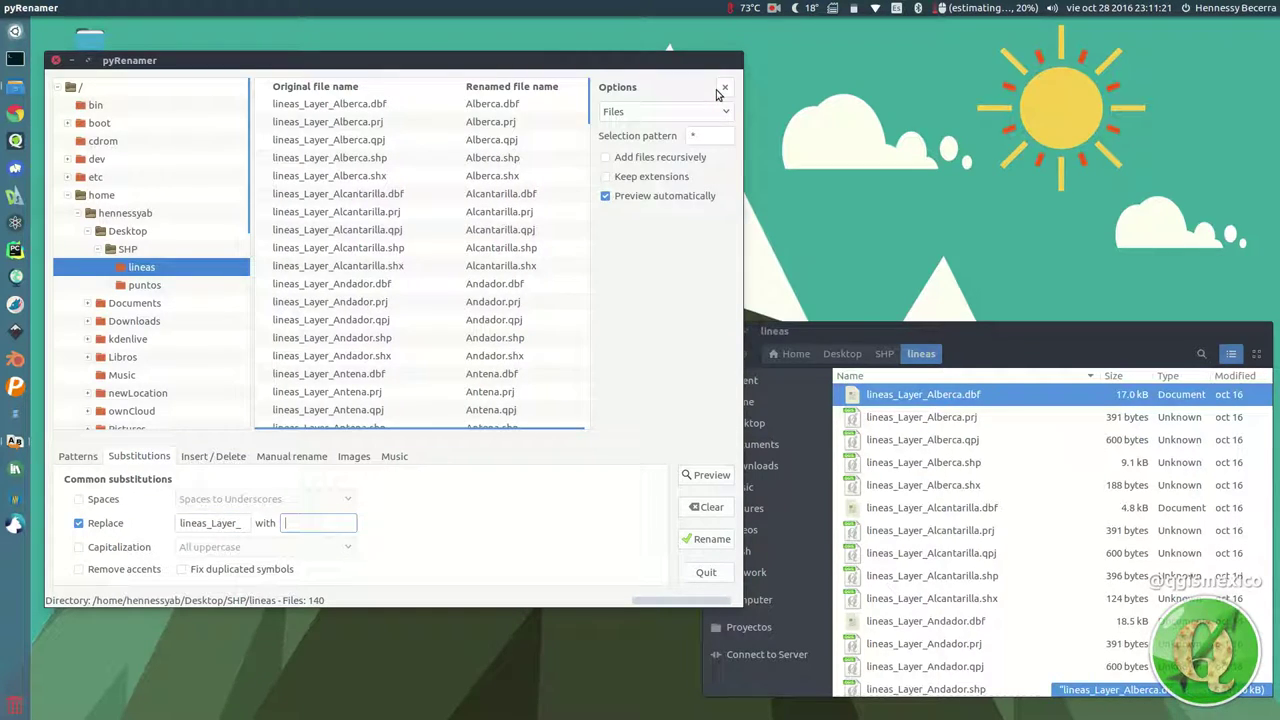
pyautogui.click(725, 87)
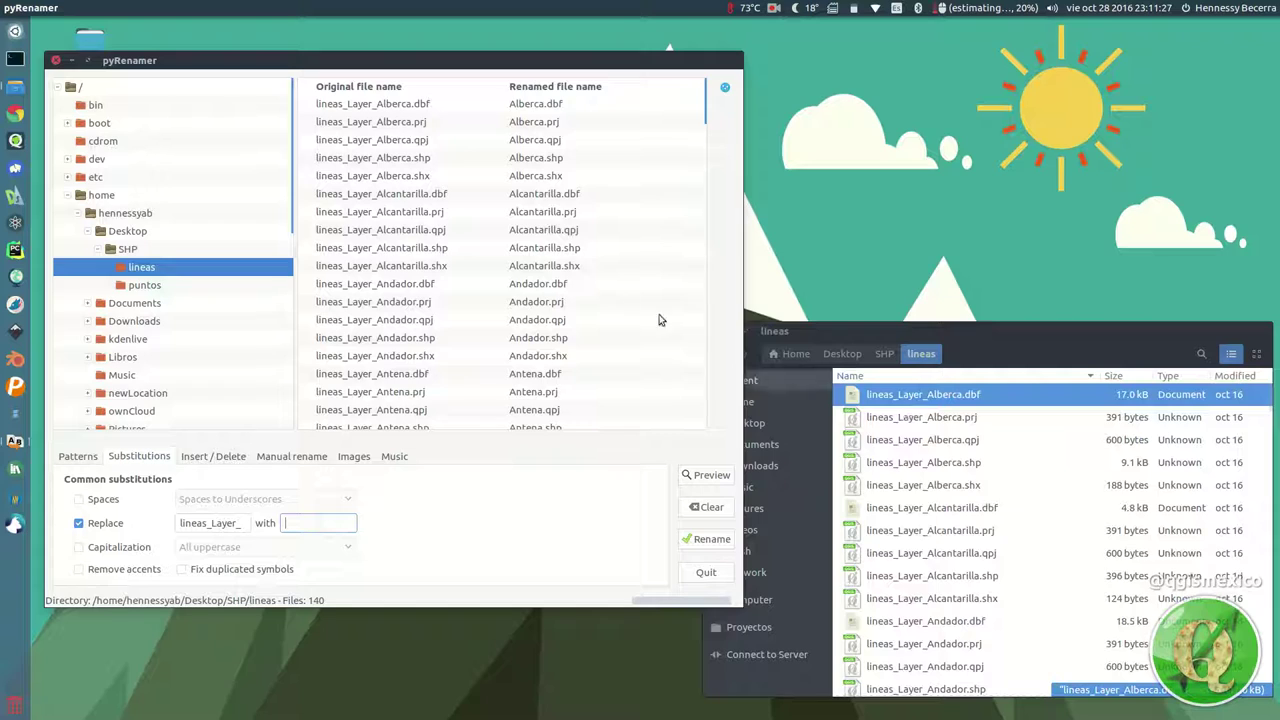
pyautogui.scroll(-5, 530, 232)
pyautogui.scroll(4, 560, 291)
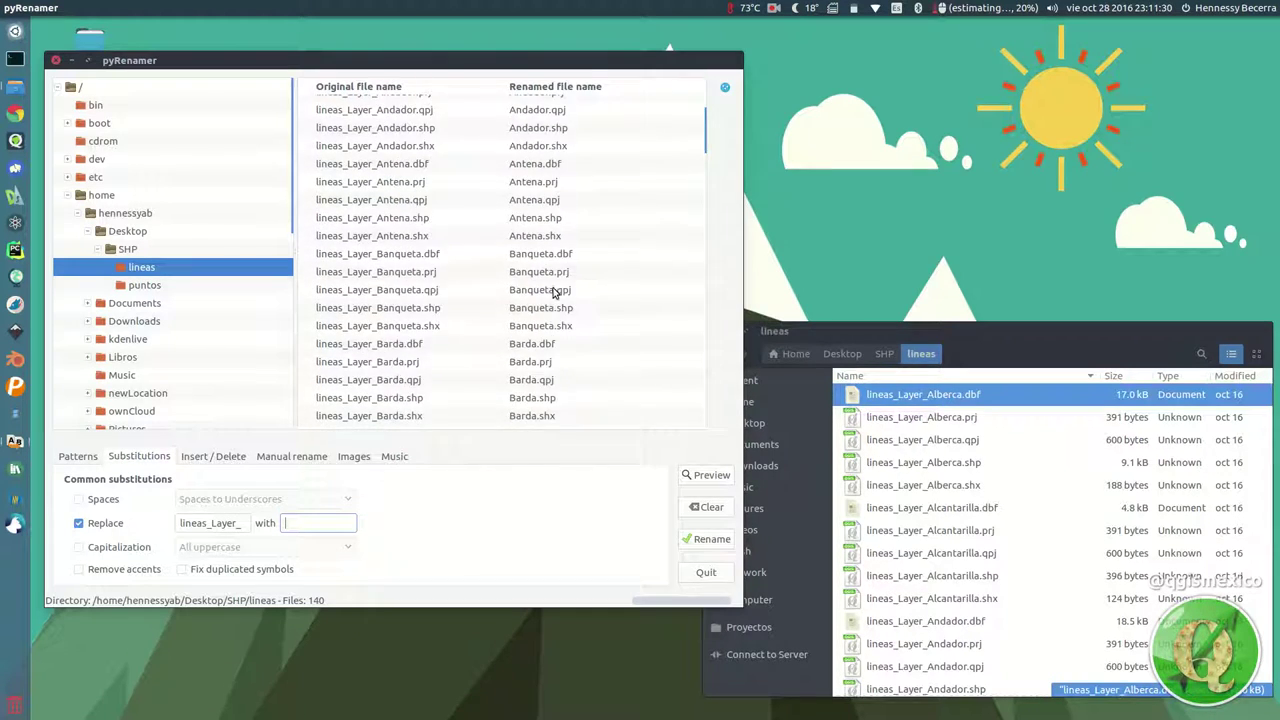
# Rename all lineas files without the lineas_Layer_ prefix and check their names in the file manager.
pyautogui.click(711, 541)
pyautogui.moveTo(945, 331); pyautogui.dragTo(906, 249)
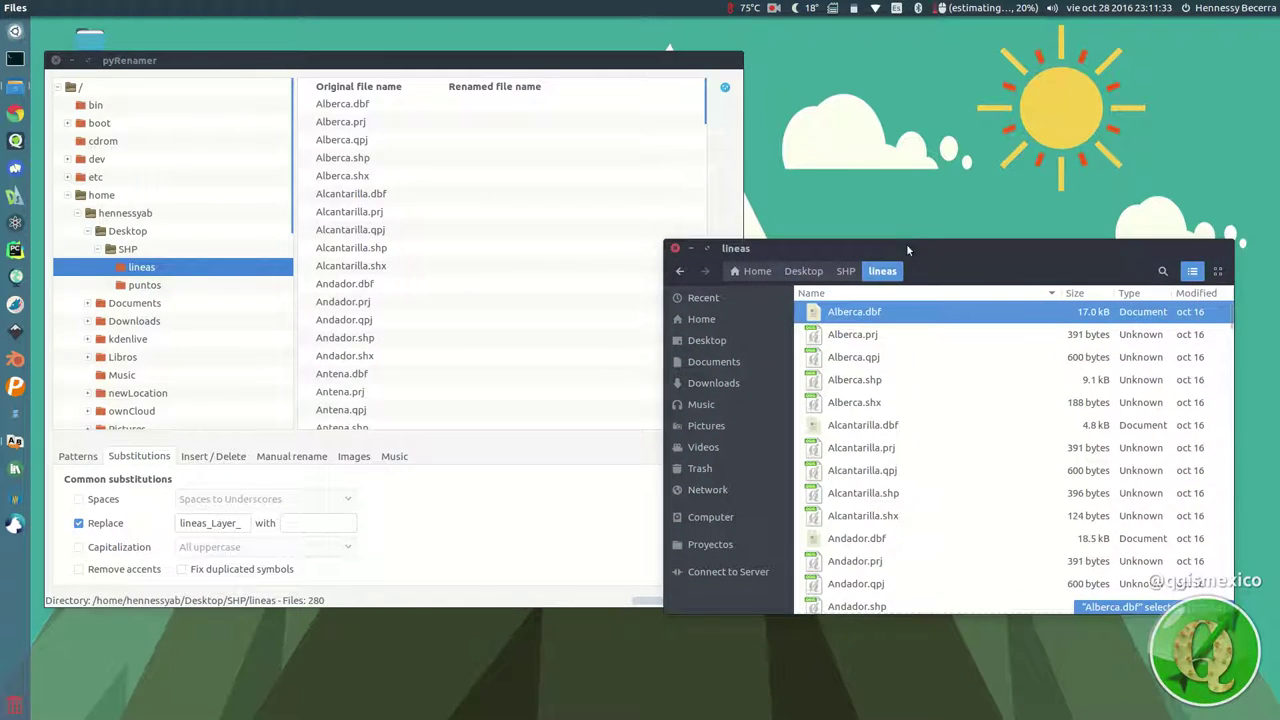
pyautogui.scroll(-3, 935, 450)
pyautogui.scroll(-10, 940, 475)
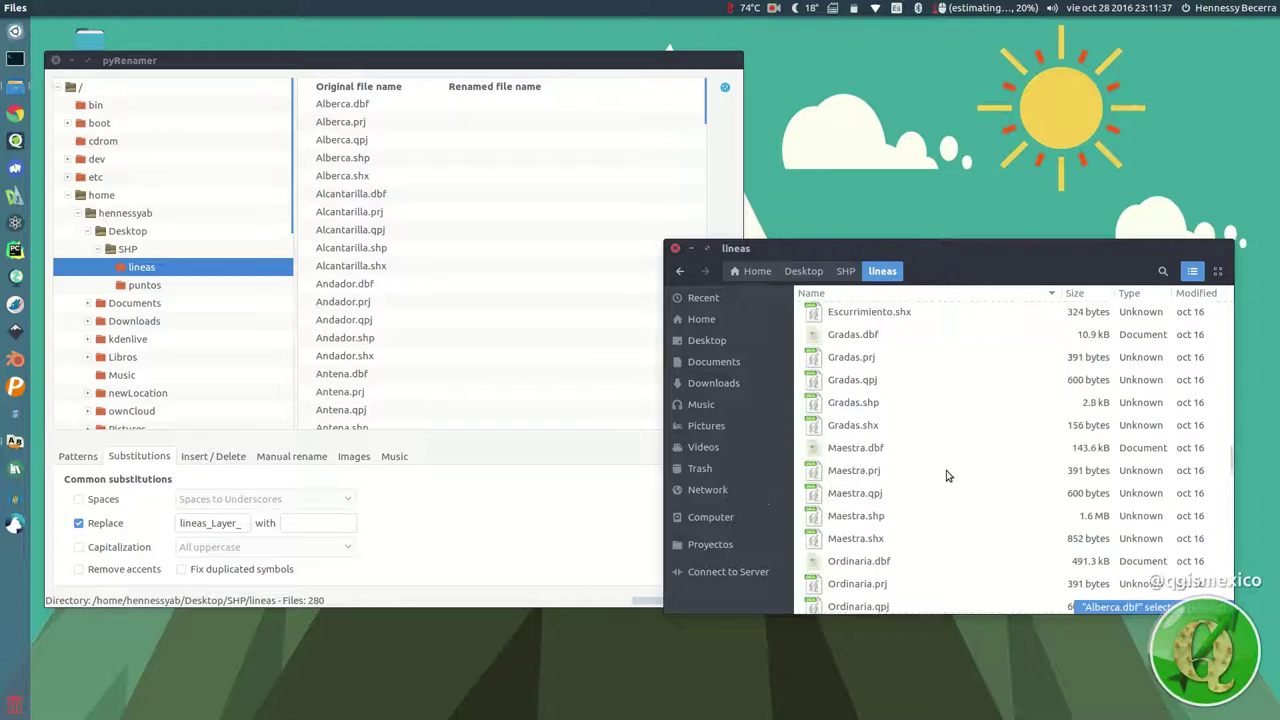
pyautogui.scroll(3, 948, 476)
# Undo the substitution-based batch rename of the lineas files in pyRenamer.
pyautogui.click(225, 62)
pyautogui.click(90, 7)
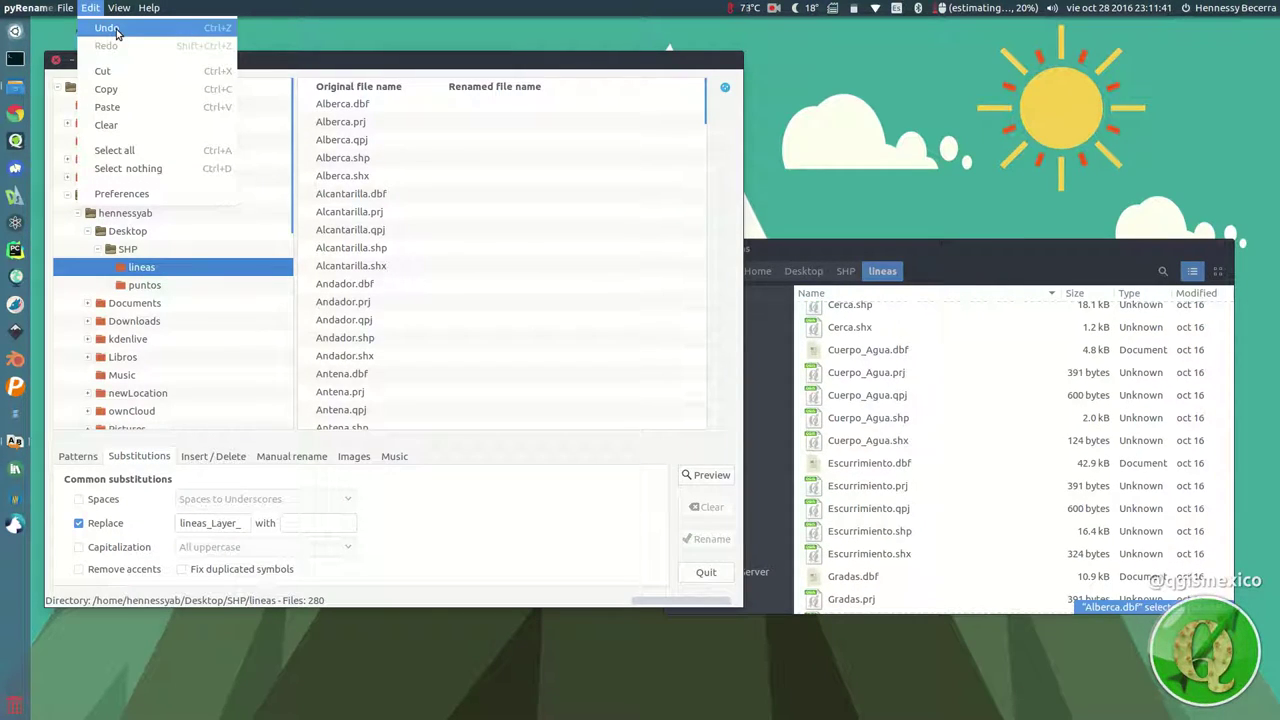
pyautogui.click(107, 28)
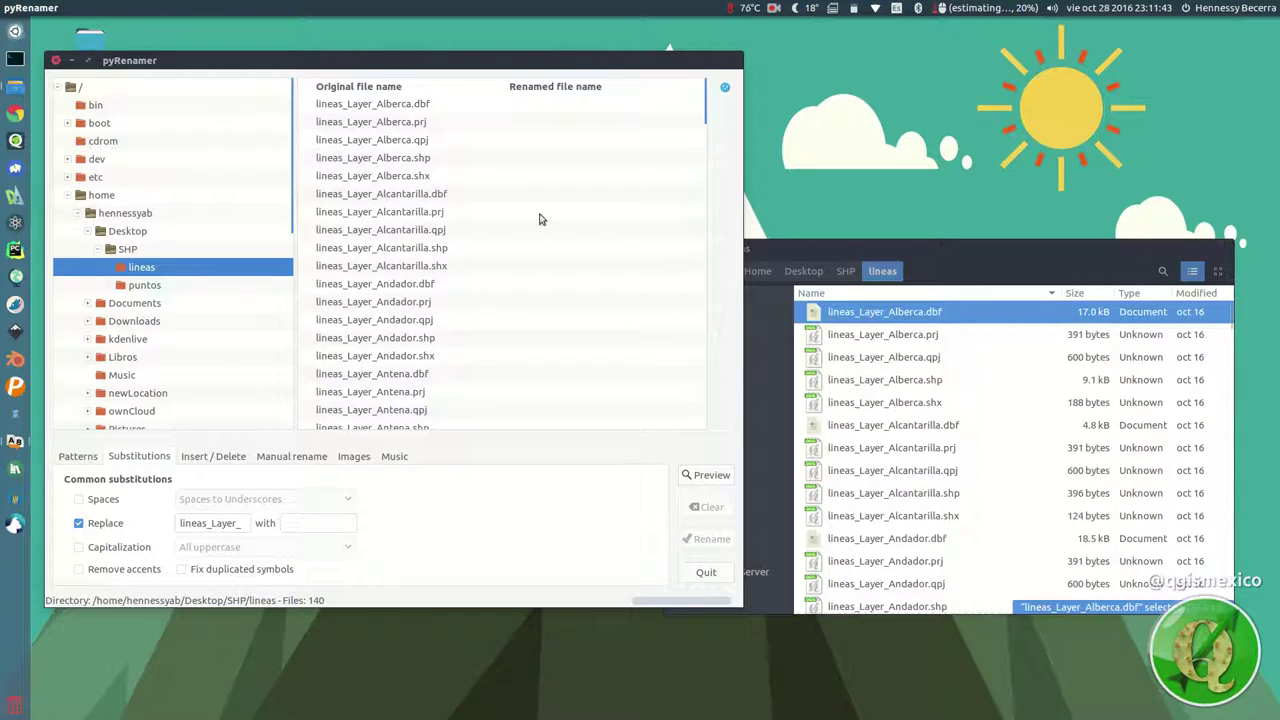
pyautogui.moveTo(352, 72); pyautogui.dragTo(354, 75)
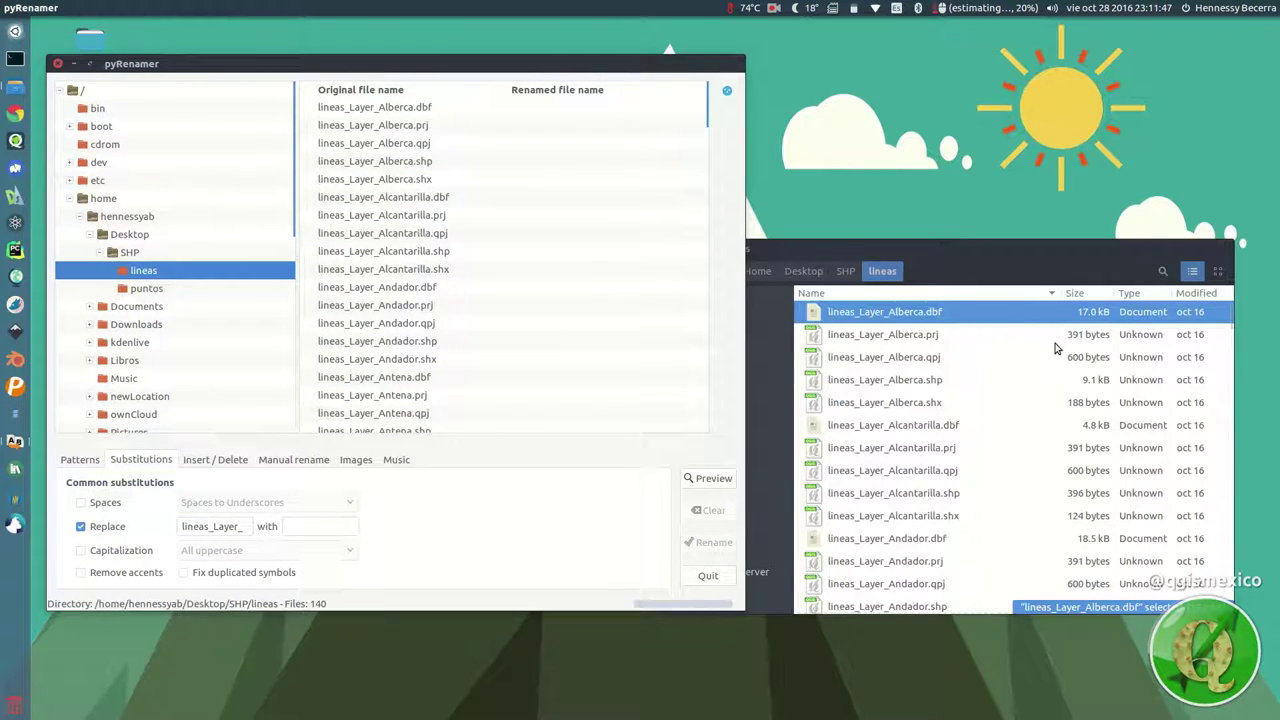
# Try casa and capas_ as replacement text for the lineas_Layer_ prefix, and clear the replacement again.
pyautogui.click(330, 526)
pyautogui.write('s')
pyautogui.press('BackSpace')
pyautogui.write('casa')
pyautogui.press('BackSpace')
pyautogui.press('BackSpace')
pyautogui.press('BackSpace')
pyautogui.press('BackSpace')
pyautogui.write('capas_:')
pyautogui.press('BackSpace')
pyautogui.press('BackSpace')
pyautogui.press('BackSpace')
pyautogui.press('BackSpace')
pyautogui.press('BackSpace')
pyautogui.press('BackSpace')
pyautogui.press('BackSpace')
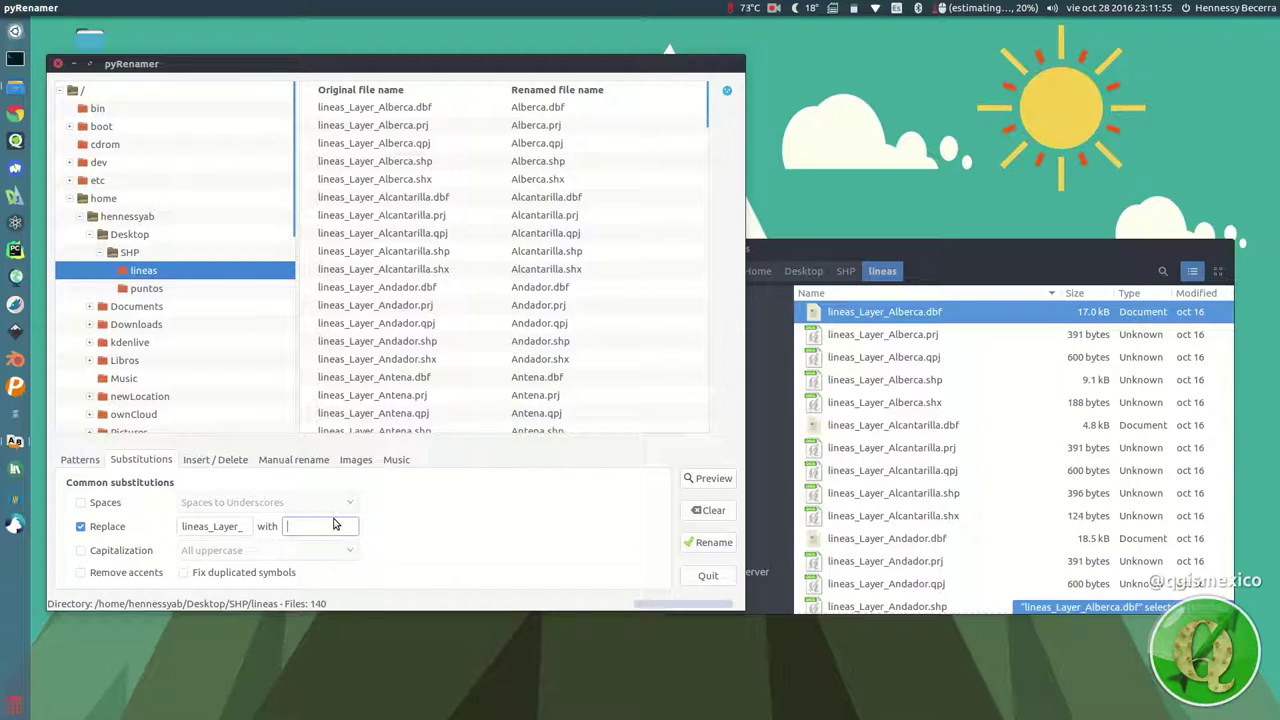
# Turn off the Replace substitution and enable deleting a range of characters from the file names.
pyautogui.click(107, 527)
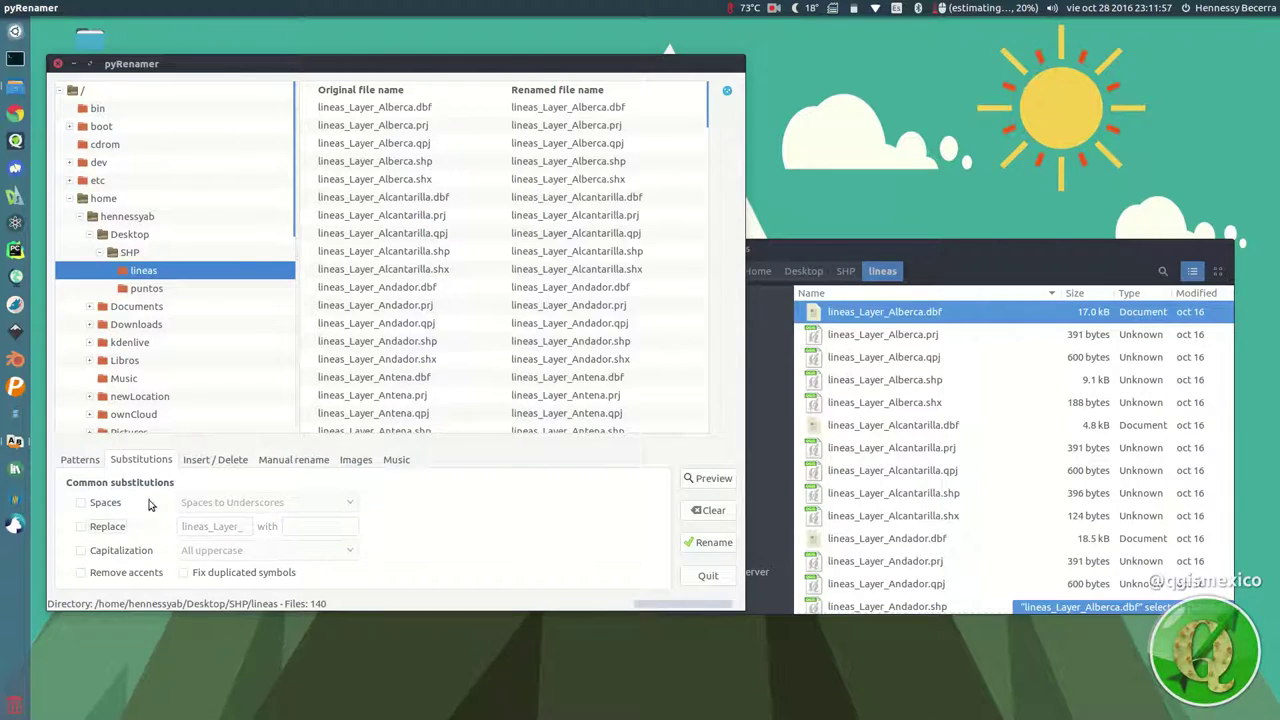
pyautogui.click(212, 461)
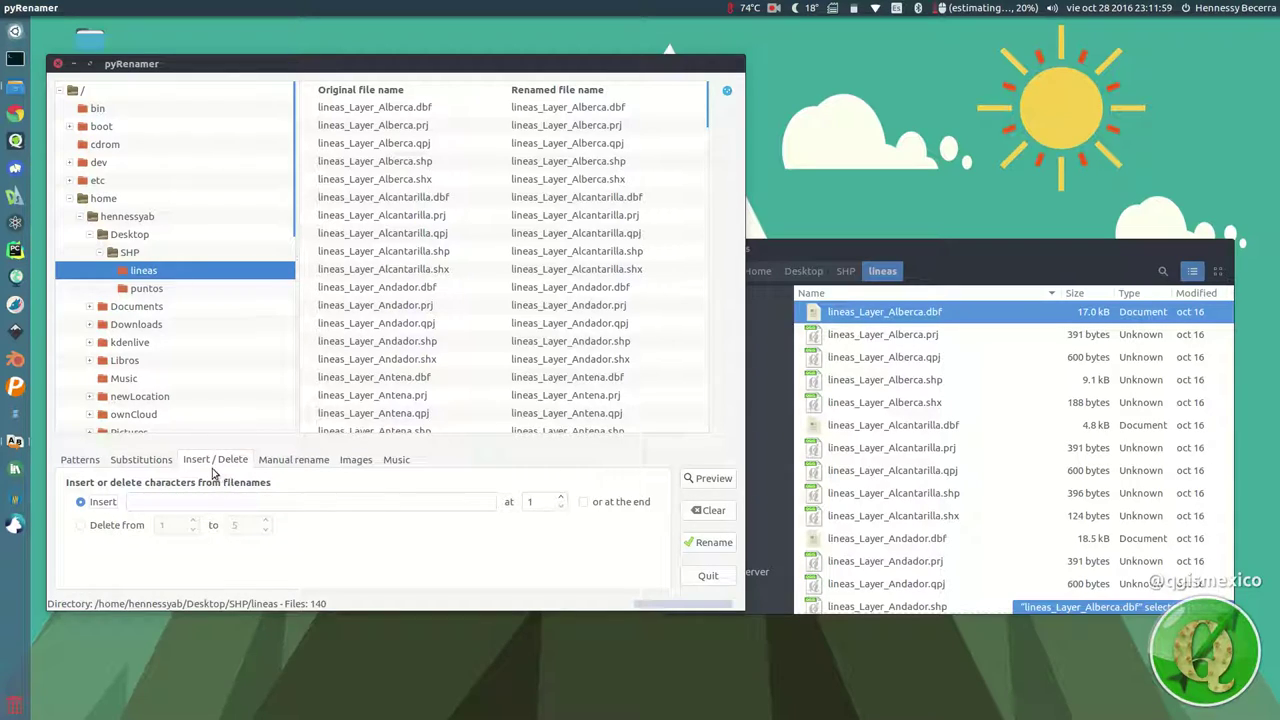
pyautogui.click(134, 526)
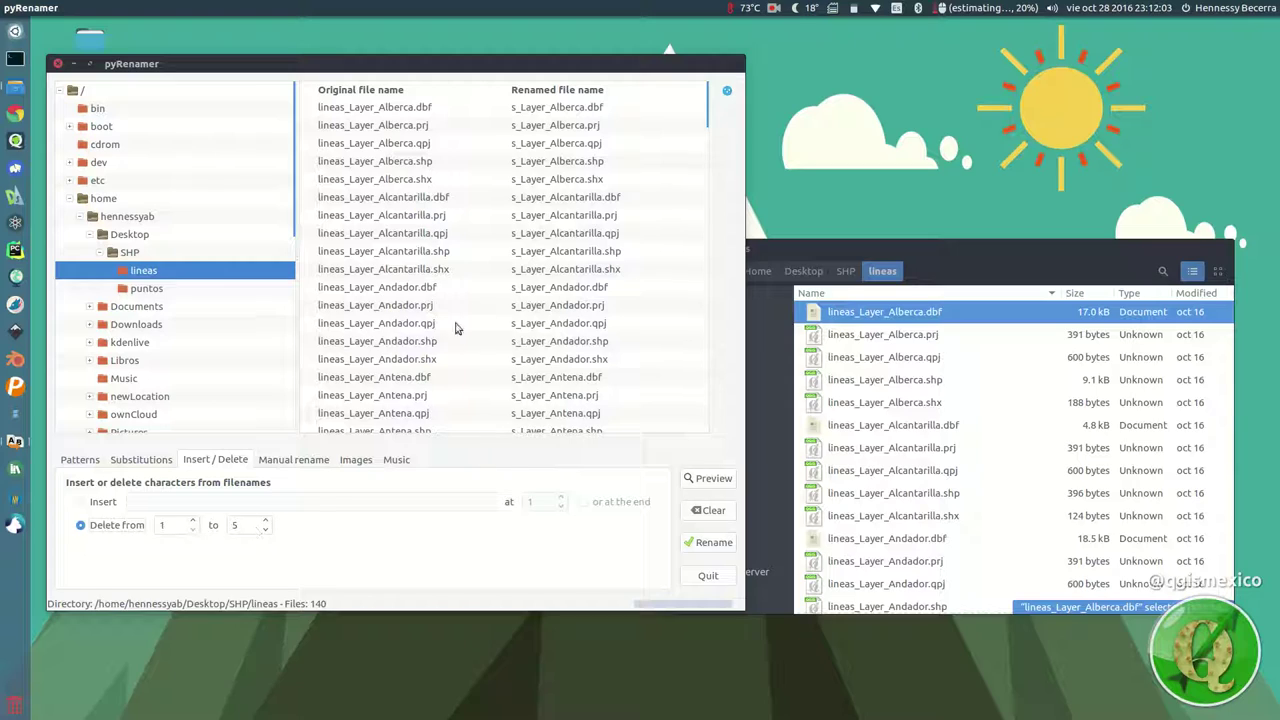
# Count the characters of the lineas_Layer_ prefix in the name of lineas_Layer_Alberca.dbf in the file manager.
pyautogui.click(900, 321)
pyautogui.press('F2')
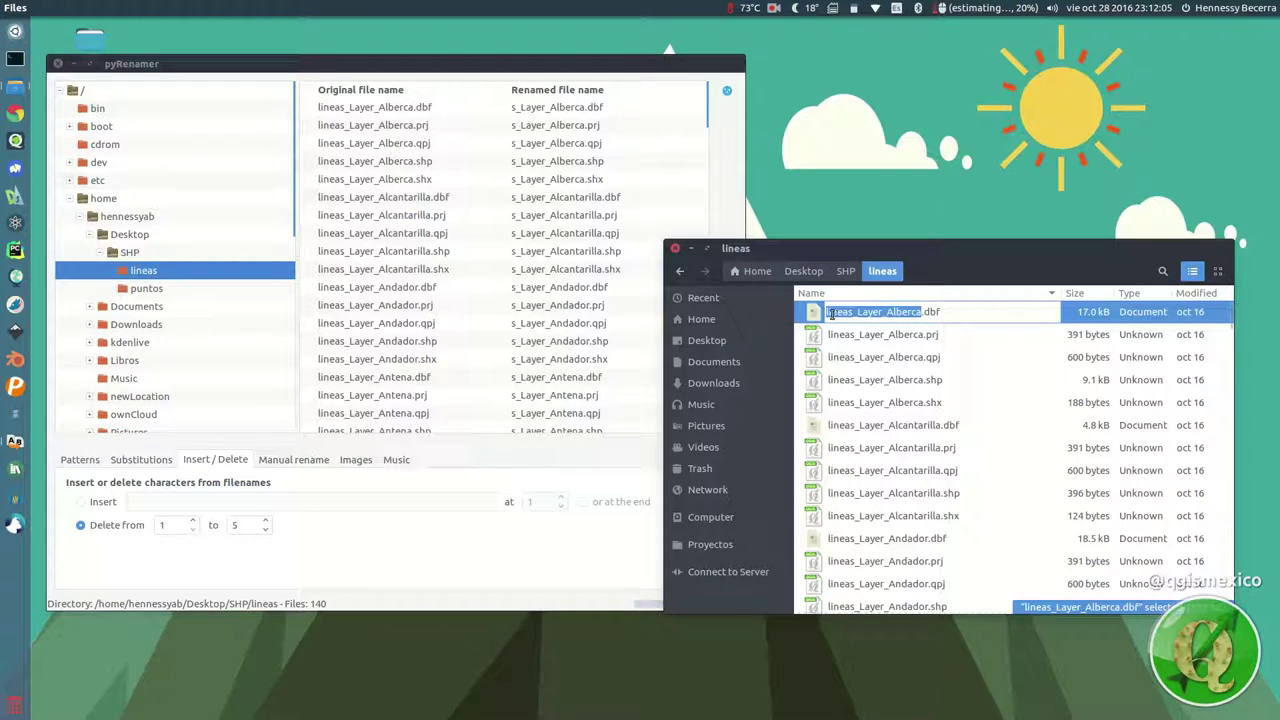
pyautogui.press('Home')
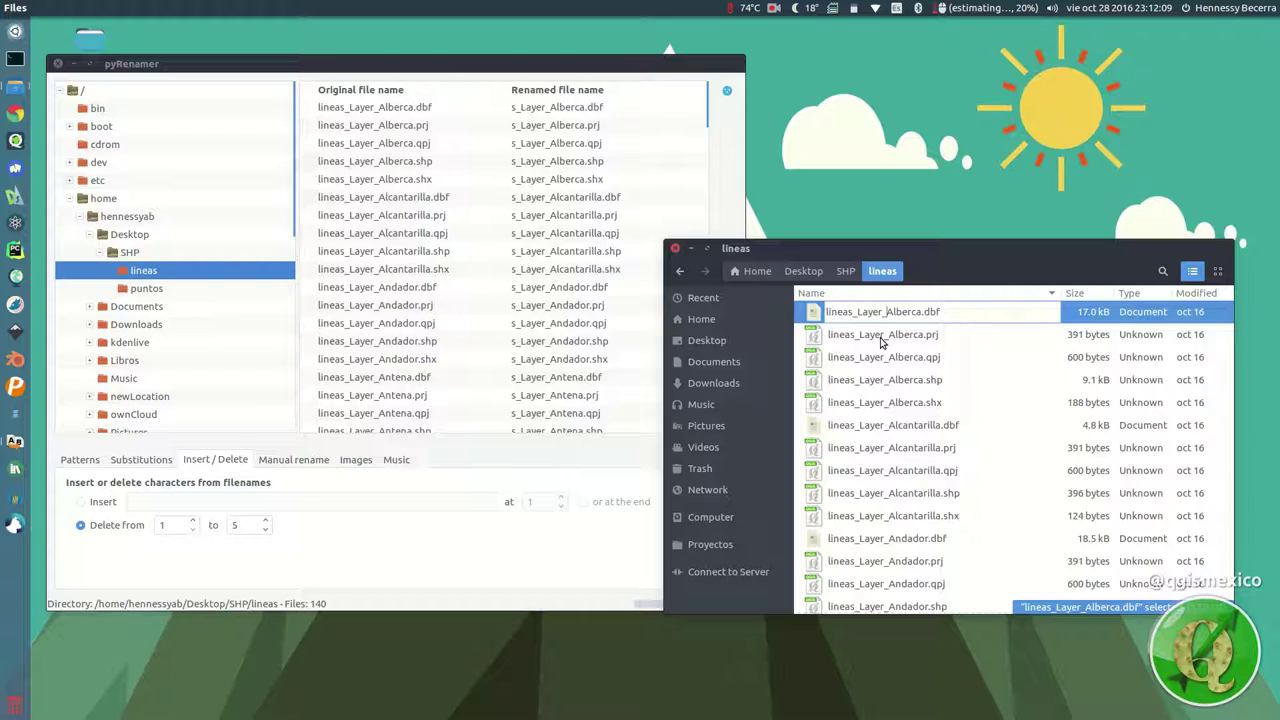
pyautogui.click(880, 343)
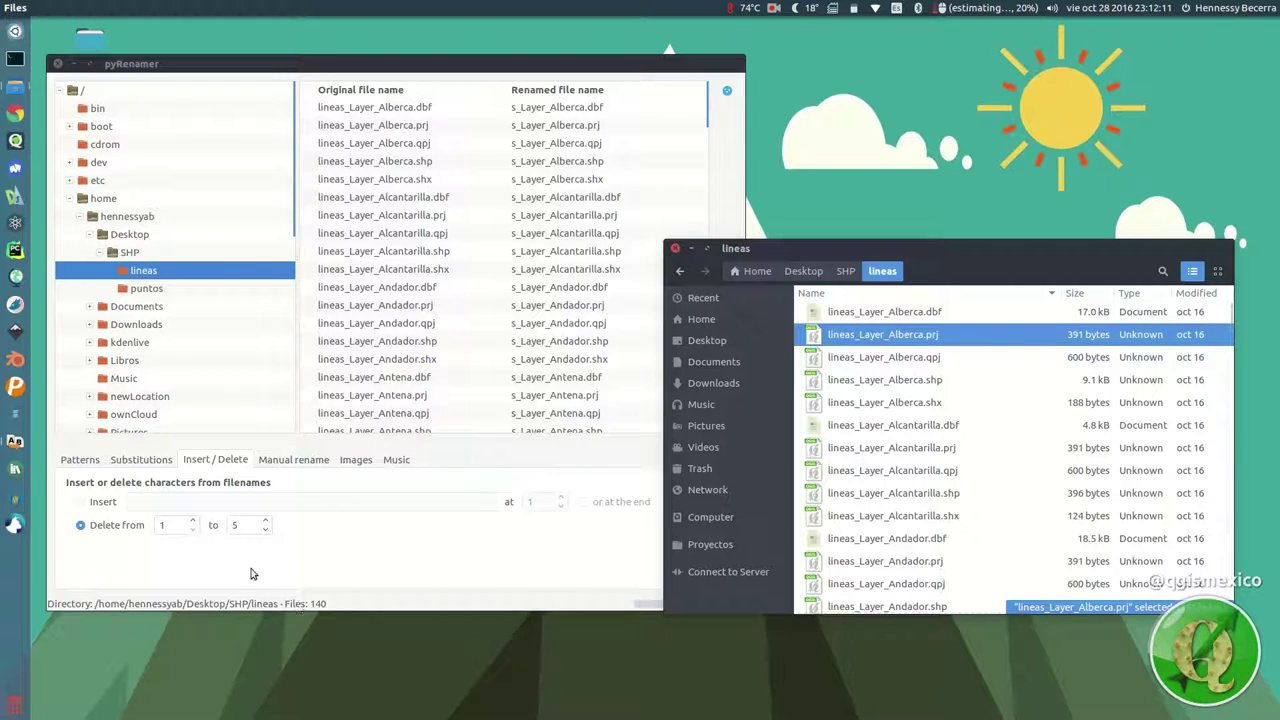
# Set the deletion range to characters 1 to 13 and rename all lineas files.
pyautogui.click(248, 528)
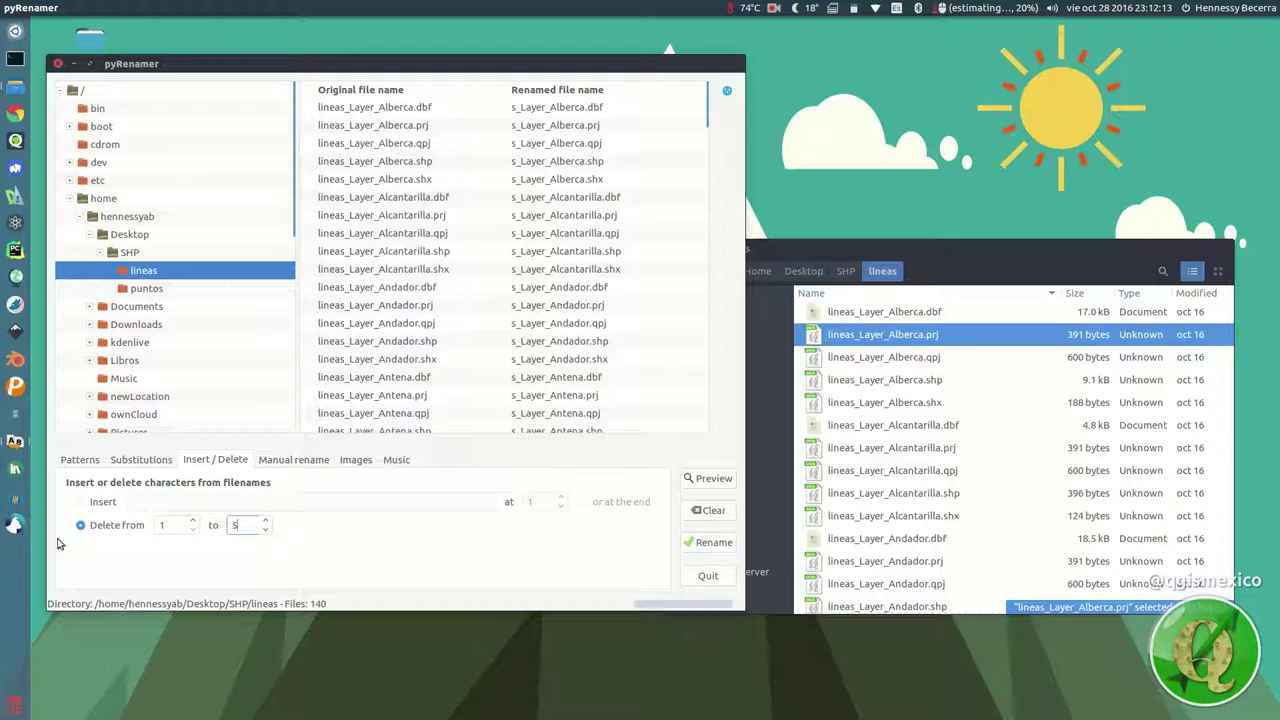
pyautogui.scroll(8, 267, 524)
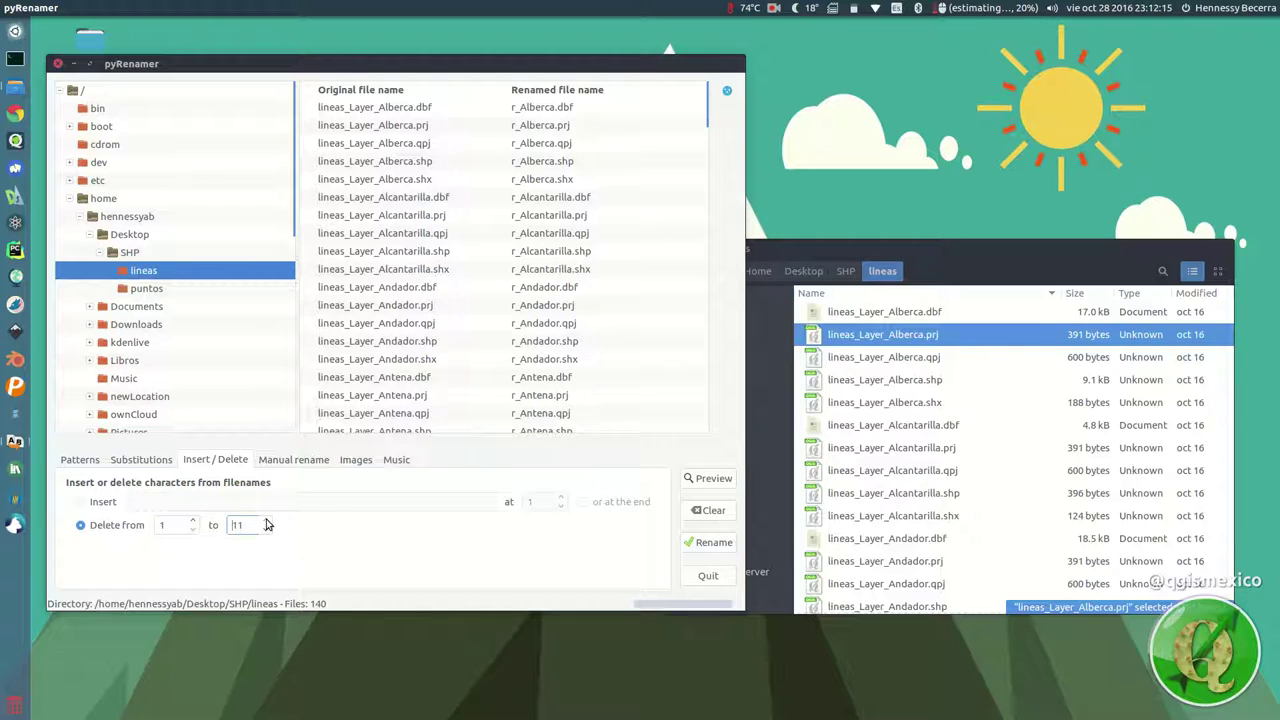
pyautogui.click(708, 545)
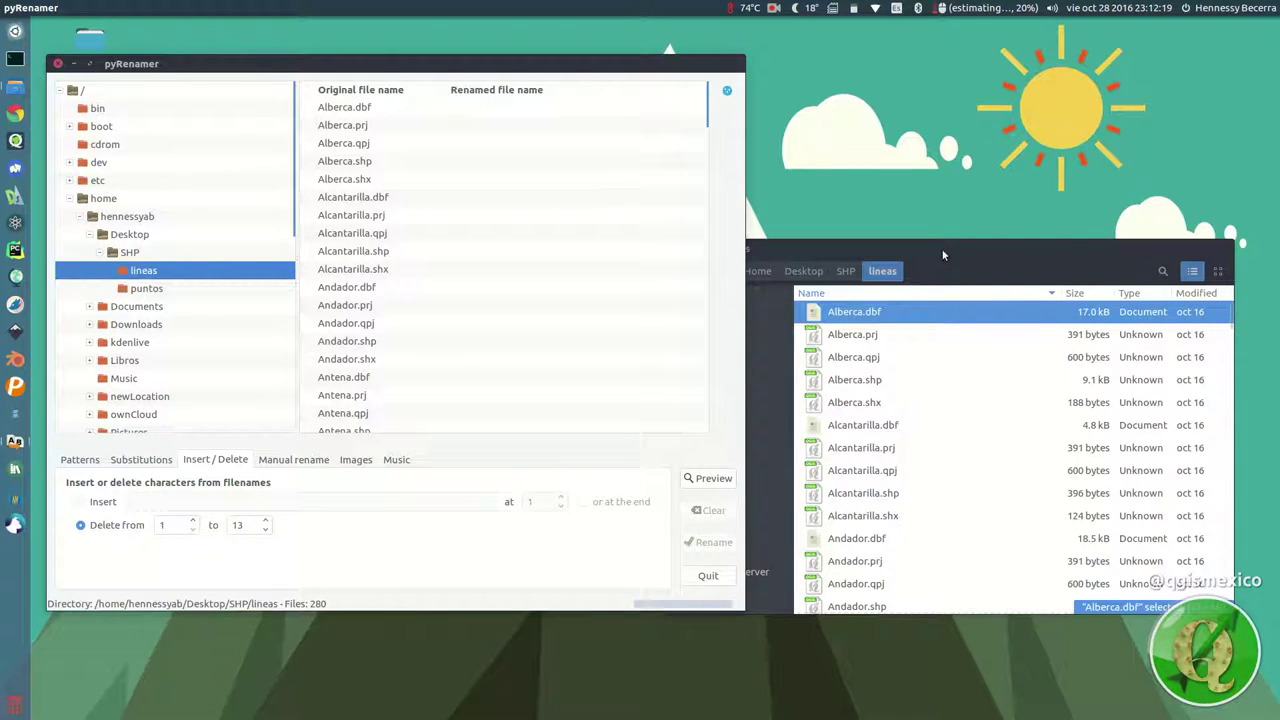
# Shift the file manager window slightly and undo the character-deletion rename of the lineas files.
pyautogui.moveTo(942, 255); pyautogui.dragTo(962, 258)
pyautogui.click(331, 69)
pyautogui.click(65, 8)
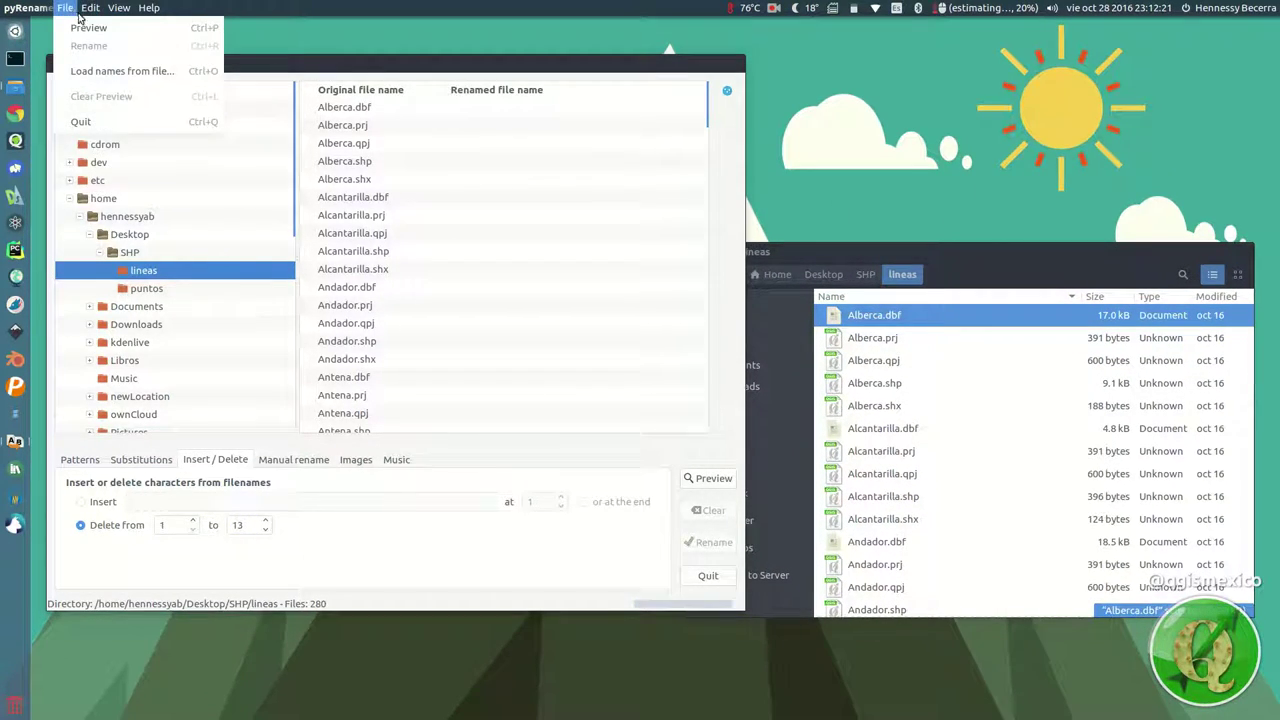
pyautogui.click(106, 27)
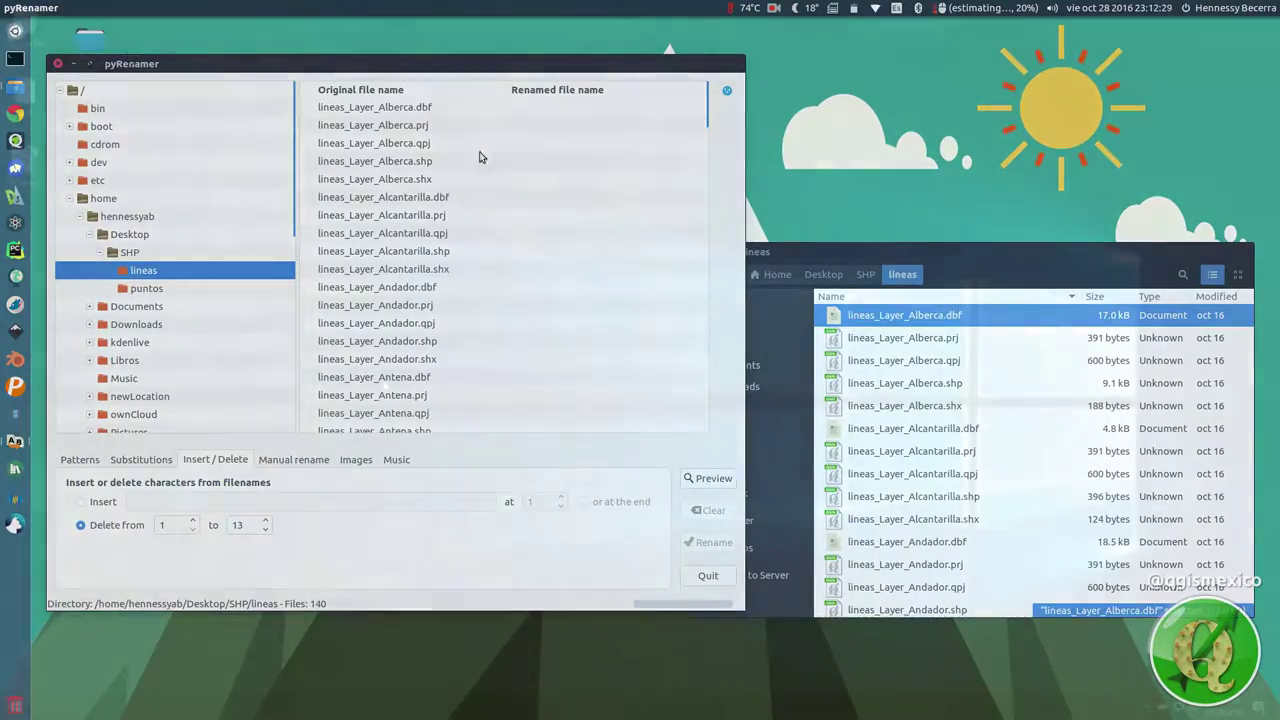
# Switch to the Windows desktop, launch ReNamer and move its window clear of the desktop icons.
pyautogui.click(773, 8)
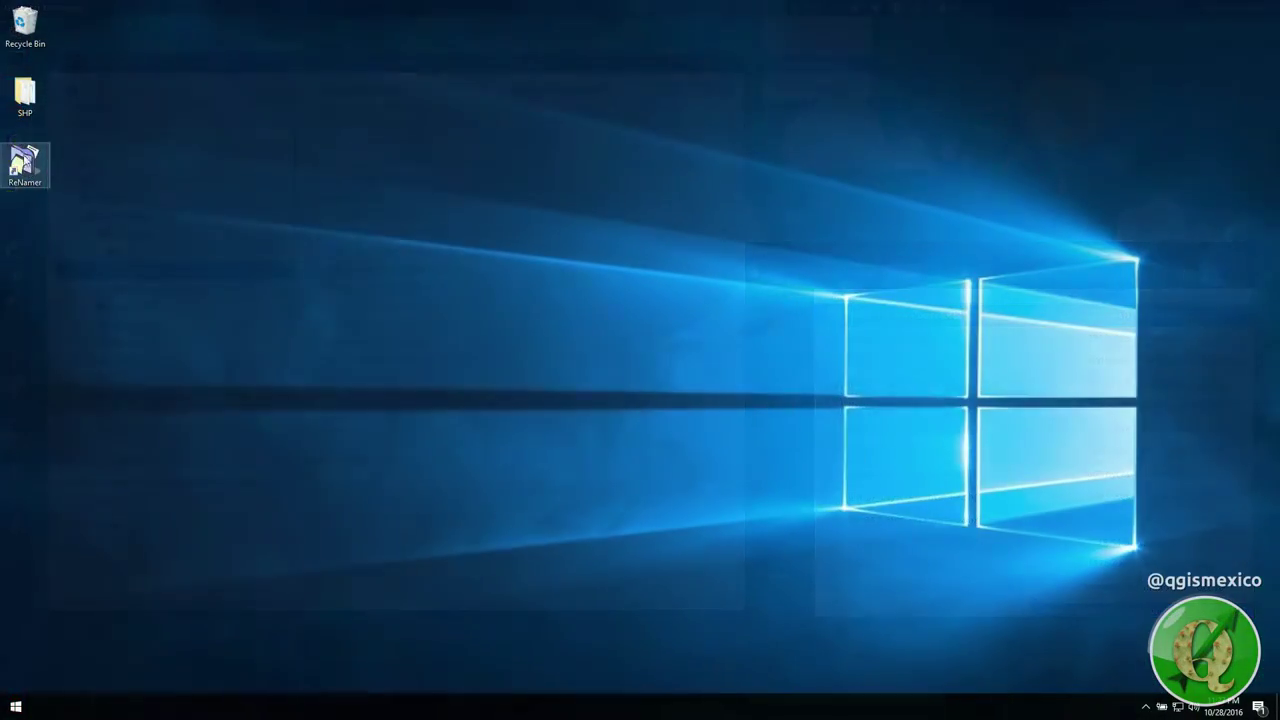
pyautogui.doubleClick(33, 170)
pyautogui.moveTo(663, 222); pyautogui.dragTo(918, 85)
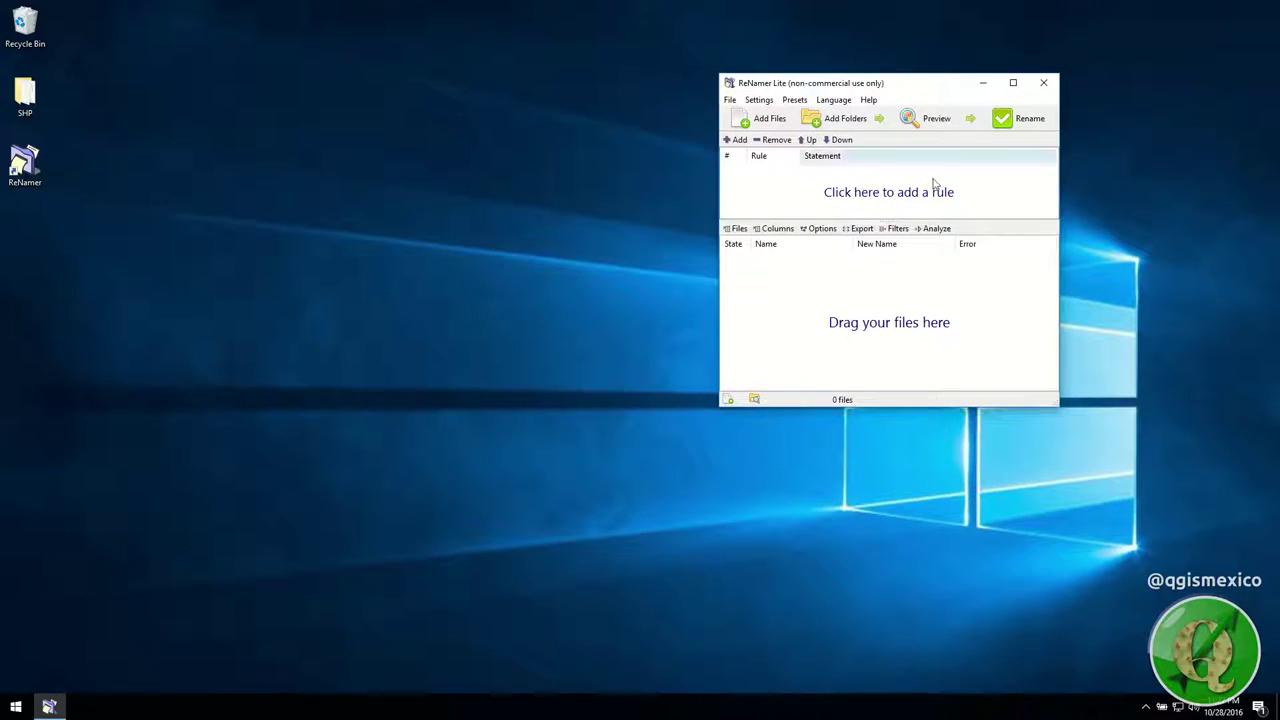
# Open the lineas subfolder of the SHP folder and enlarge the ReNamer window beside it.
pyautogui.doubleClick(40, 95)
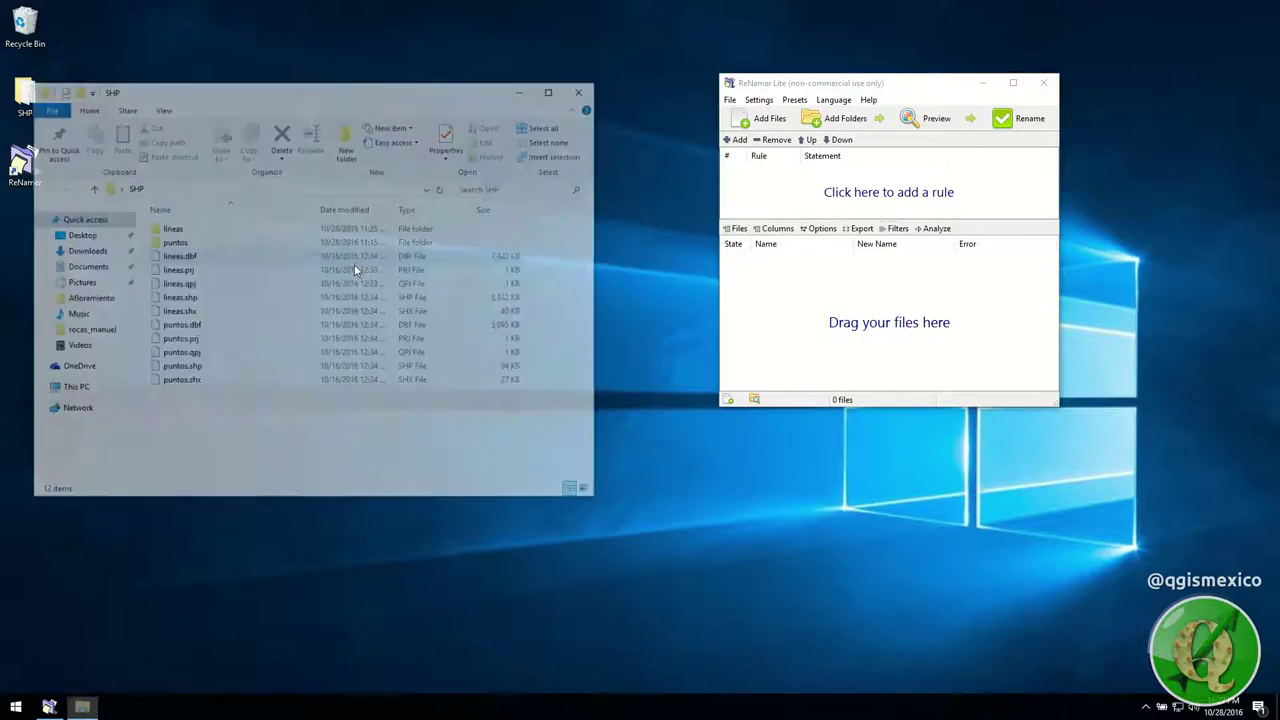
pyautogui.doubleClick(201, 231)
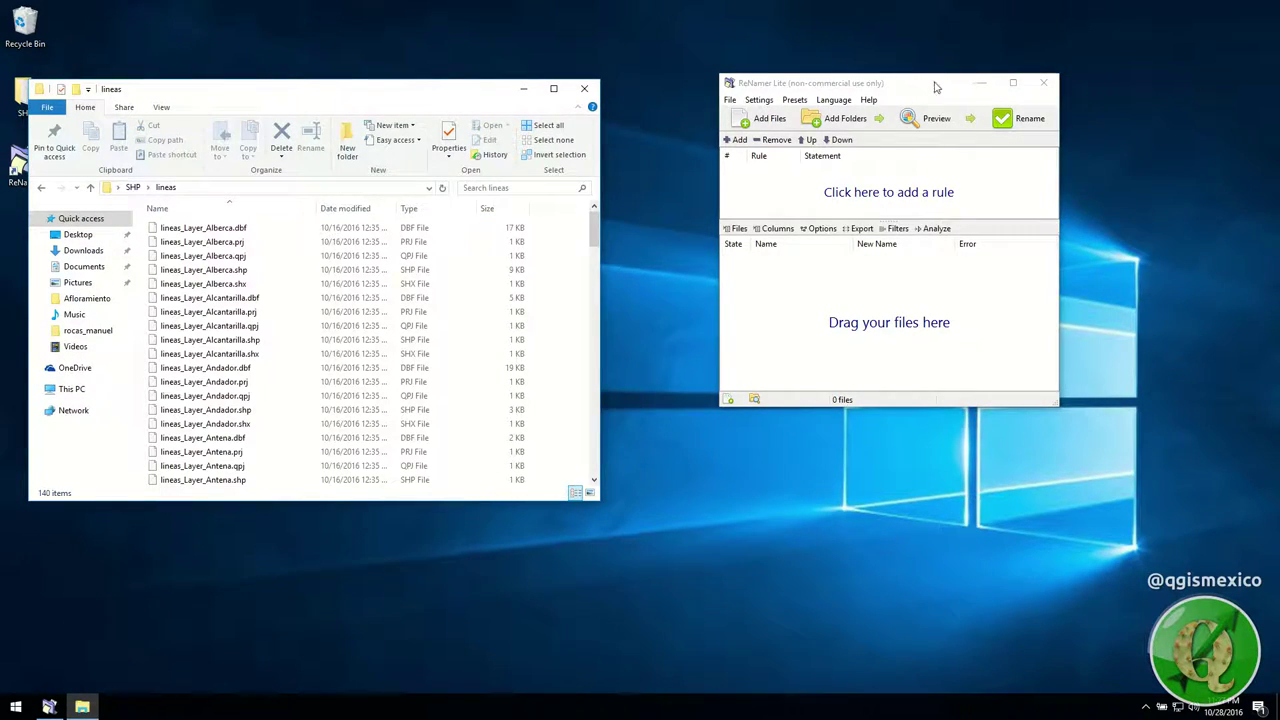
pyautogui.moveTo(940, 85); pyautogui.dragTo(880, 86)
pyautogui.moveTo(998, 406); pyautogui.dragTo(1100, 492)
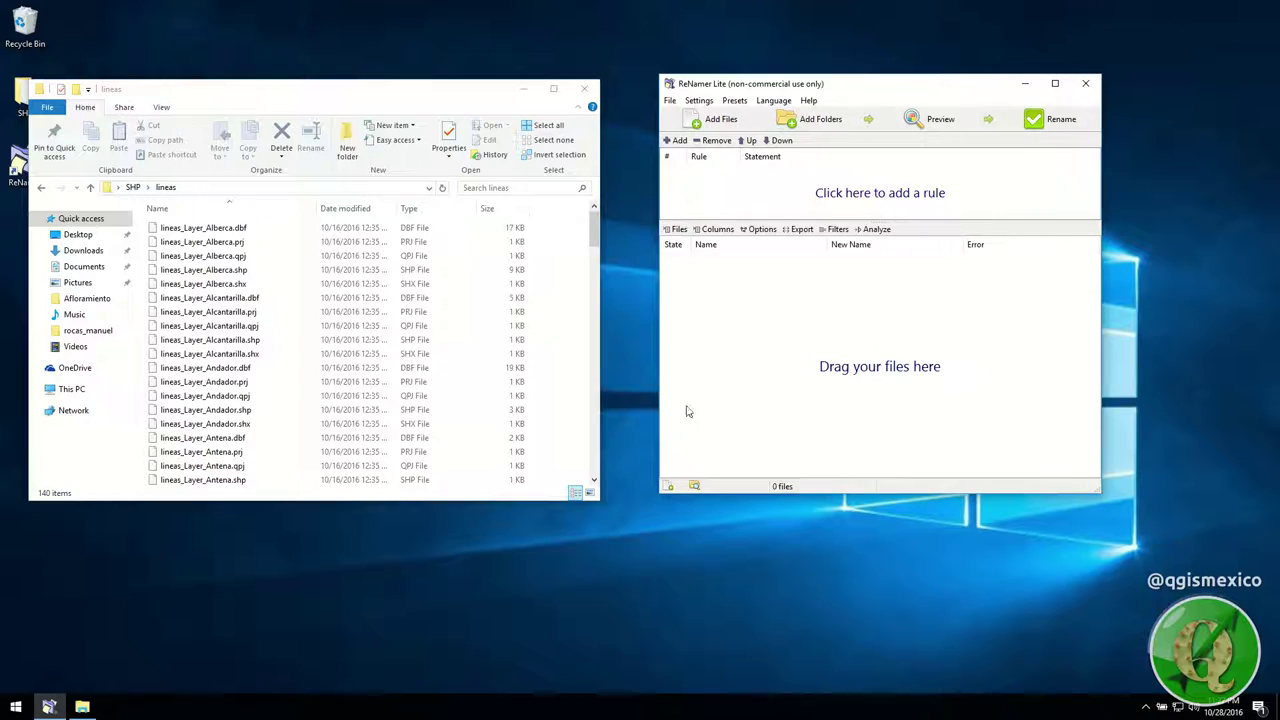
# Add all files of the lineas folder to ReNamer's file list and make the rules area taller.
pyautogui.click(300, 368)
pyautogui.hotkey('ctrl', 'a')
pyautogui.moveTo(280, 371); pyautogui.dragTo(831, 306)
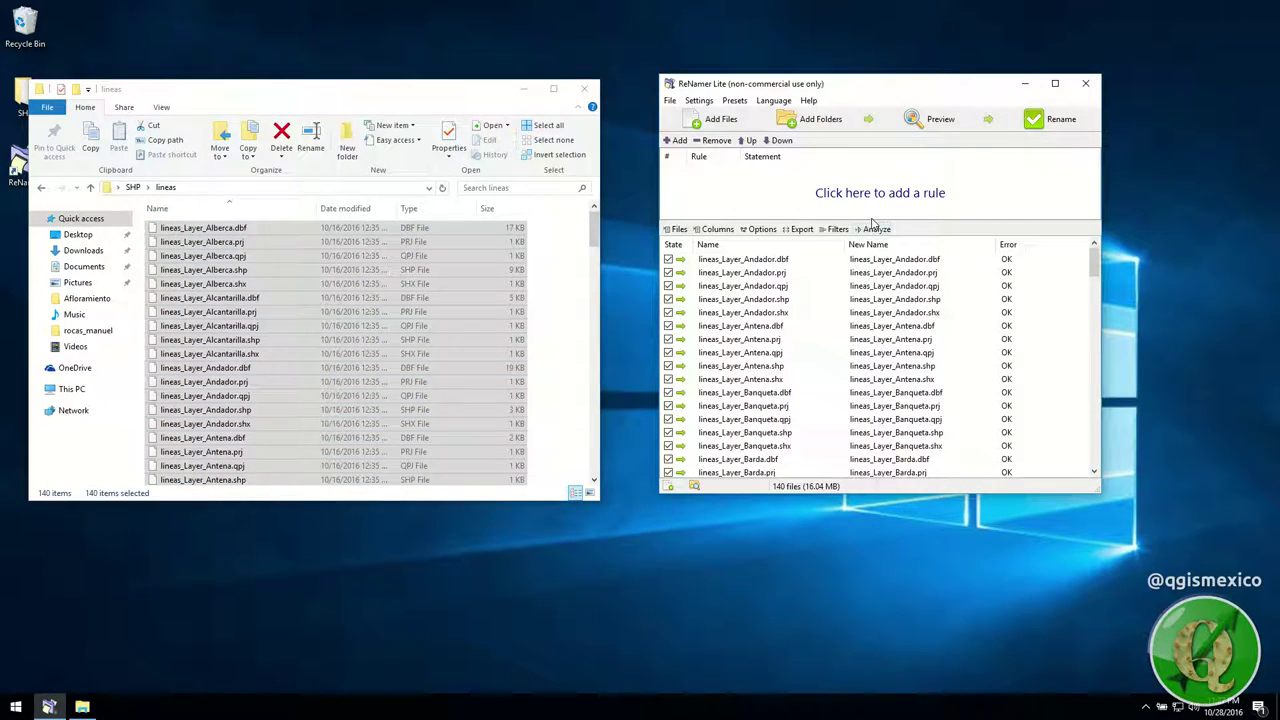
pyautogui.moveTo(873, 221); pyautogui.dragTo(873, 262)
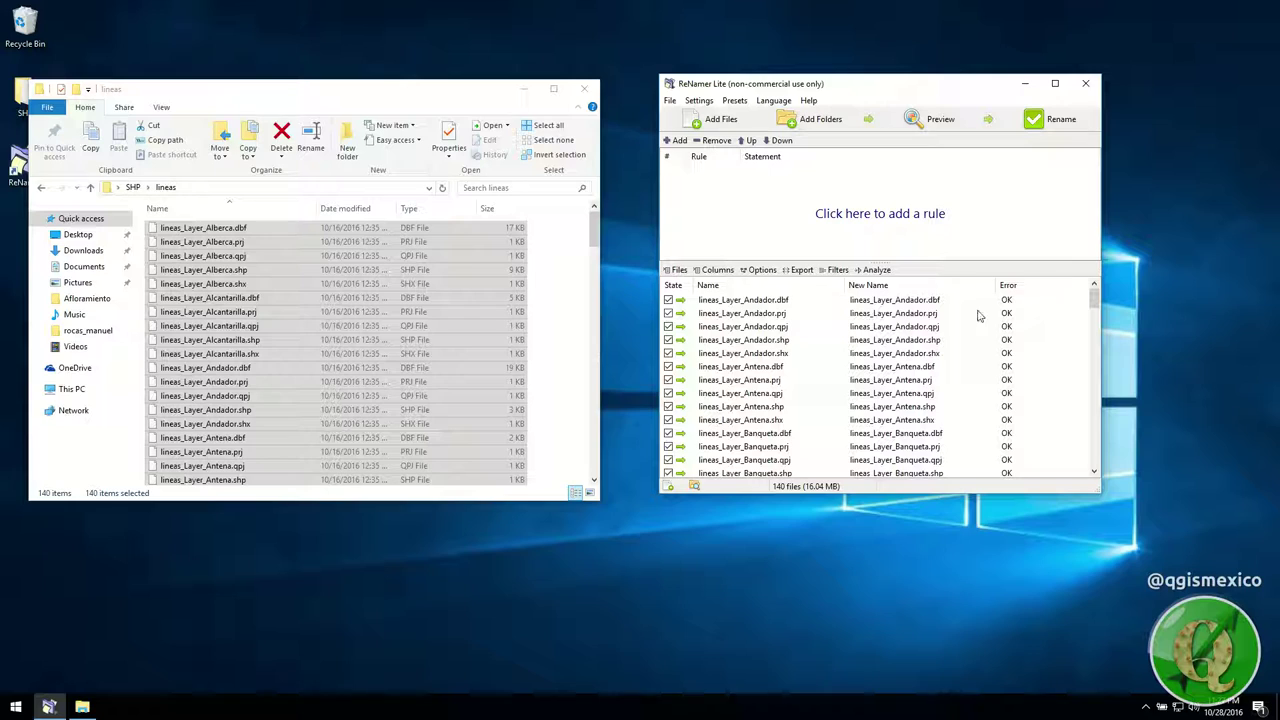
# Add a Delete rule that removes 13 characters starting at position 1, skipping the extension.
pyautogui.click(889, 221)
pyautogui.moveTo(700, 171); pyautogui.dragTo(260, 278)
pyautogui.click(201, 319)
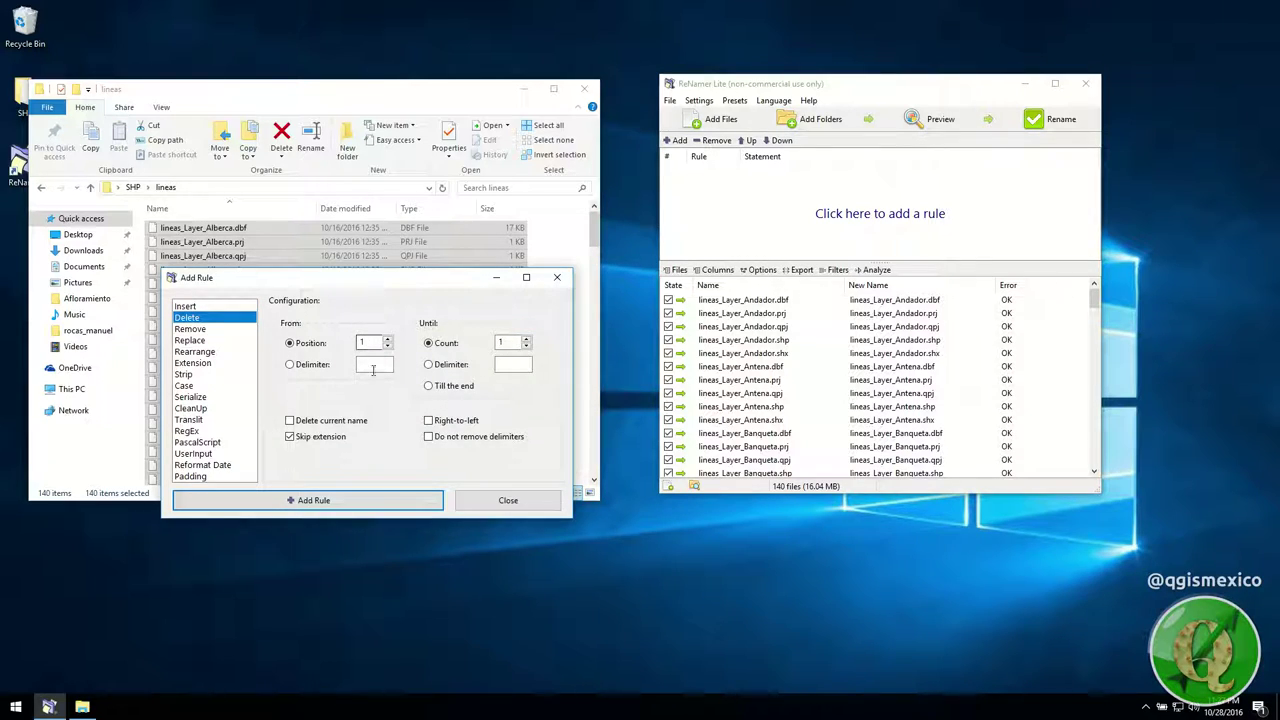
pyautogui.doubleClick(519, 341)
pyautogui.click(380, 505)
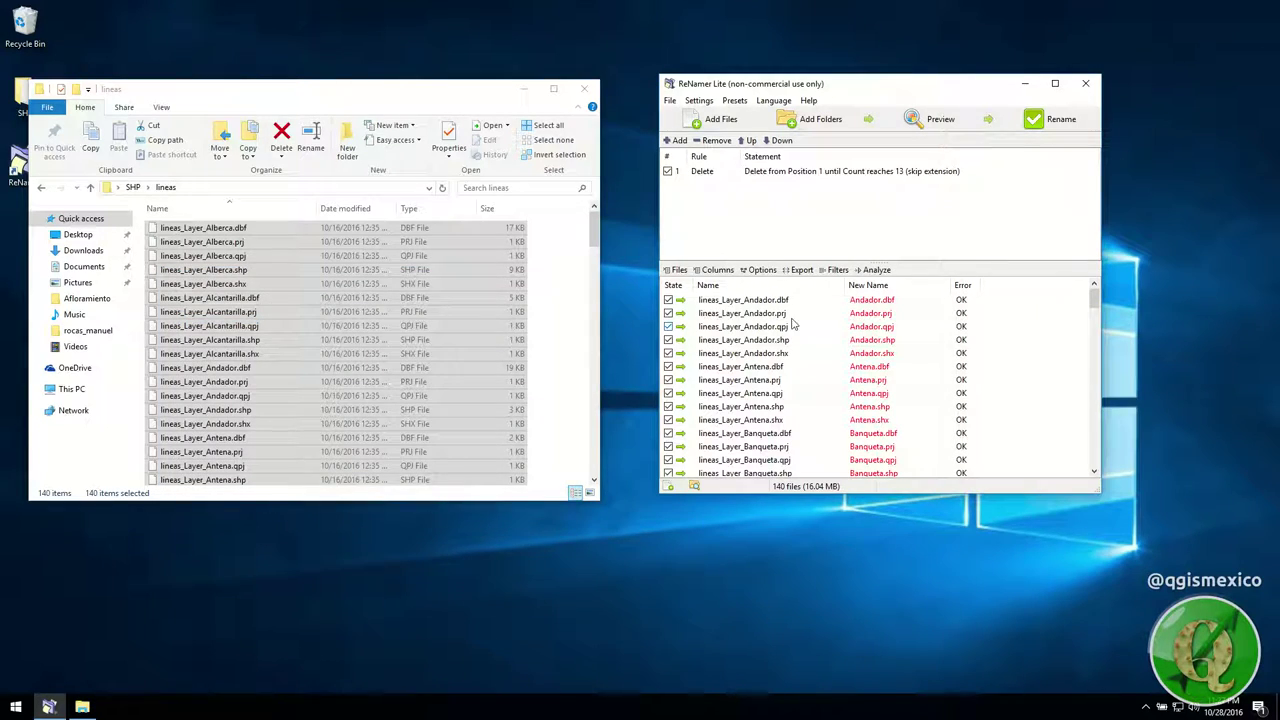
# Review the new names in the preview and rename all lineas files with the Delete rule.
pyautogui.scroll(-7, 892, 350)
pyautogui.scroll(7, 885, 392)
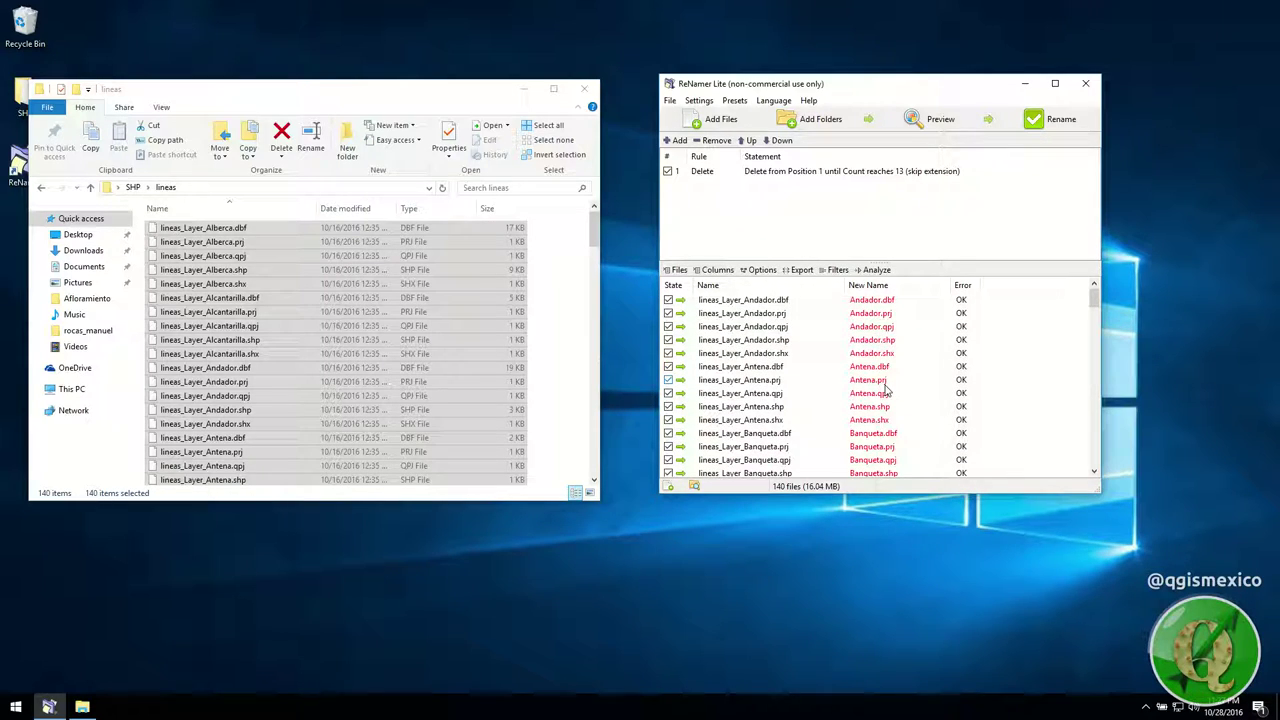
pyautogui.click(1050, 124)
pyautogui.click(727, 355)
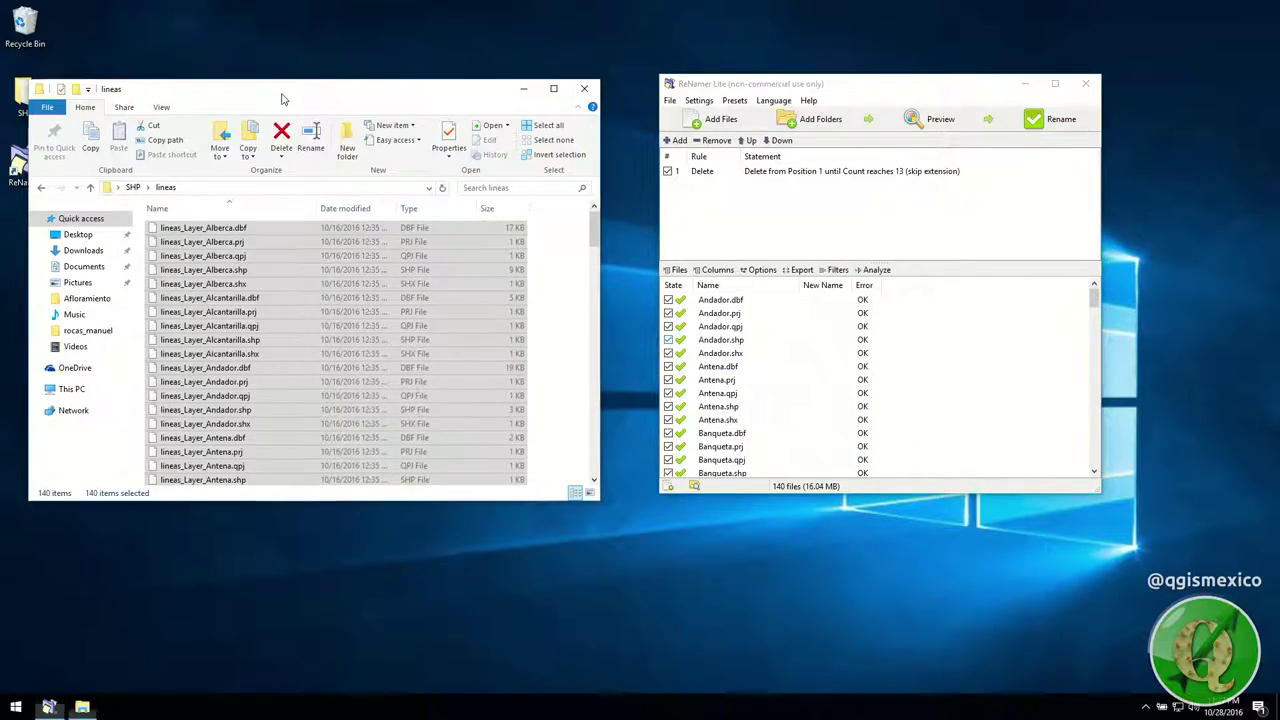
pyautogui.moveTo(277, 94); pyautogui.dragTo(285, 106)
# Undo the renaming of the lineas files made with the Delete rule.
pyautogui.click(850, 93)
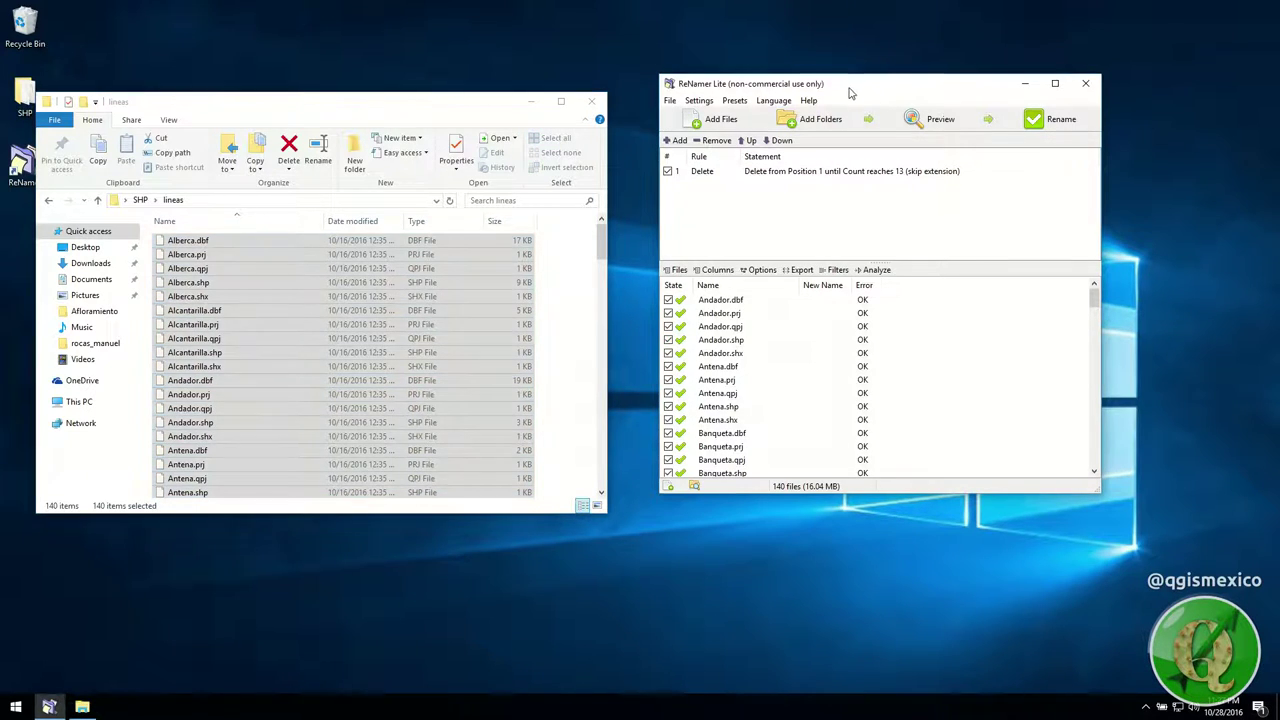
pyautogui.click(708, 100)
pyautogui.moveTo(670, 101)
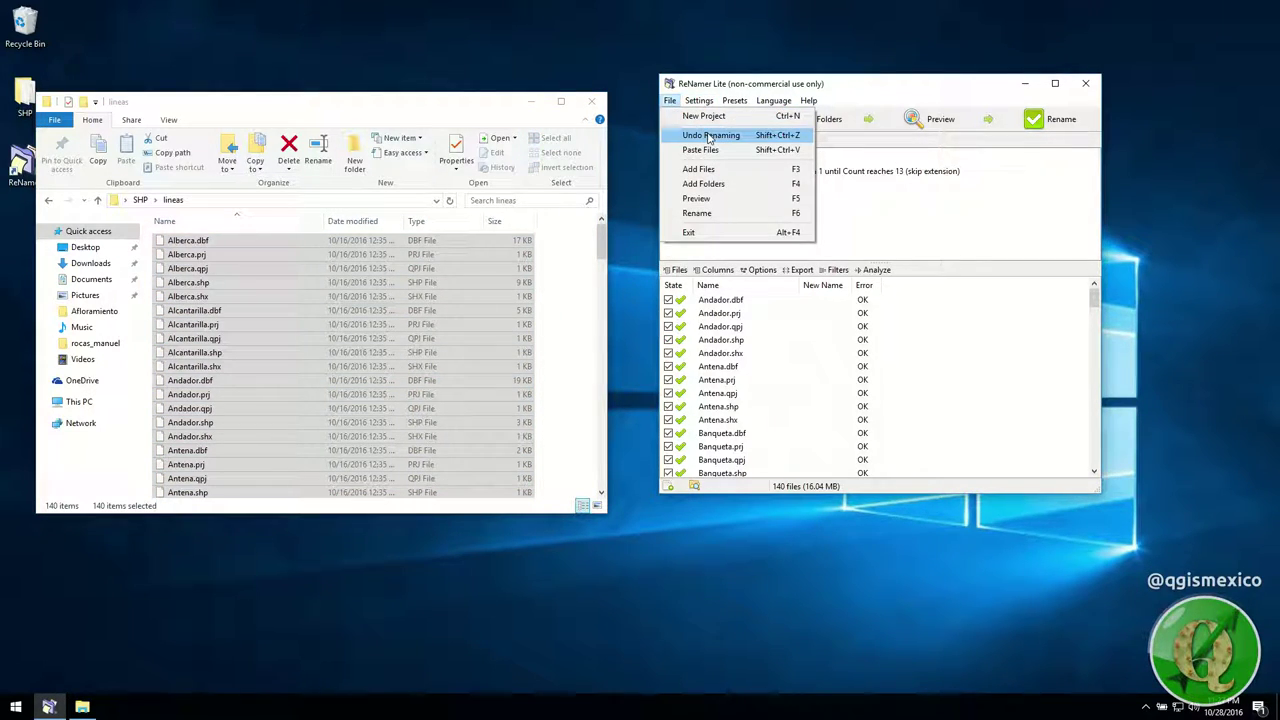
pyautogui.click(709, 136)
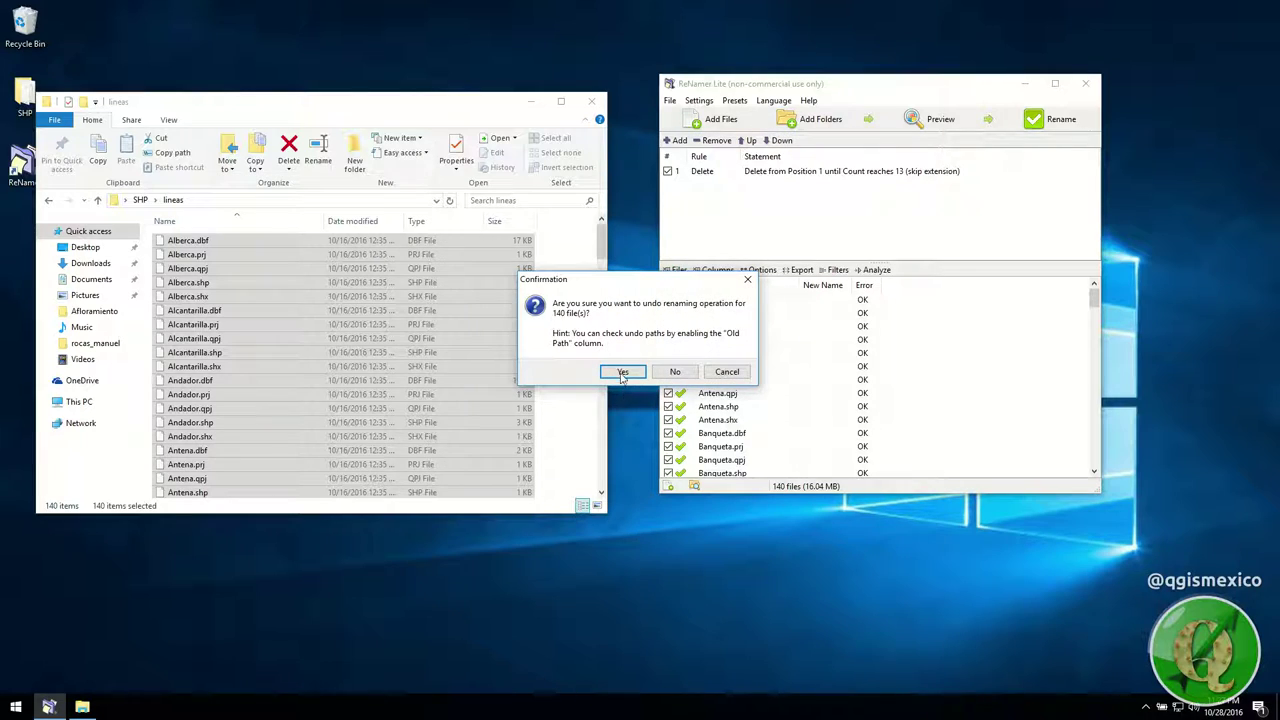
pyautogui.click(622, 371)
pyautogui.click(729, 360)
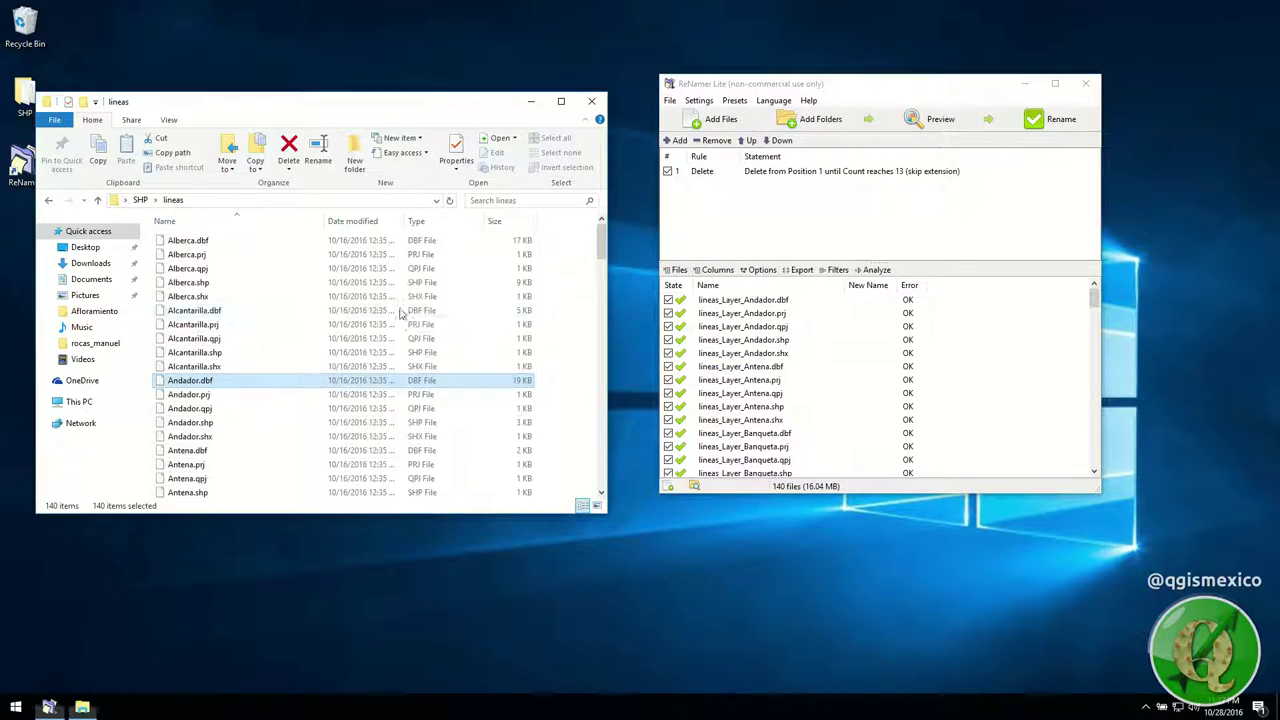
# Remove the existing Delete rule and begin a new Replace rule.
pyautogui.rightClick(729, 173)
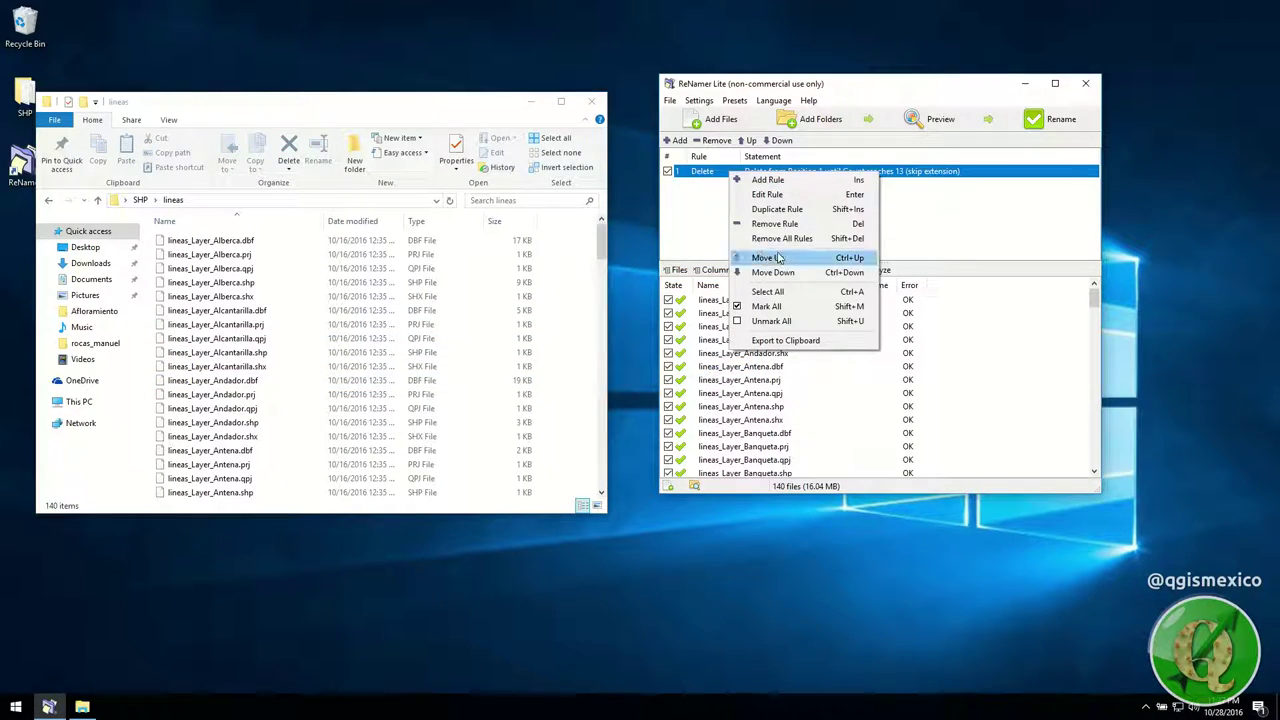
pyautogui.click(774, 223)
pyautogui.doubleClick(771, 205)
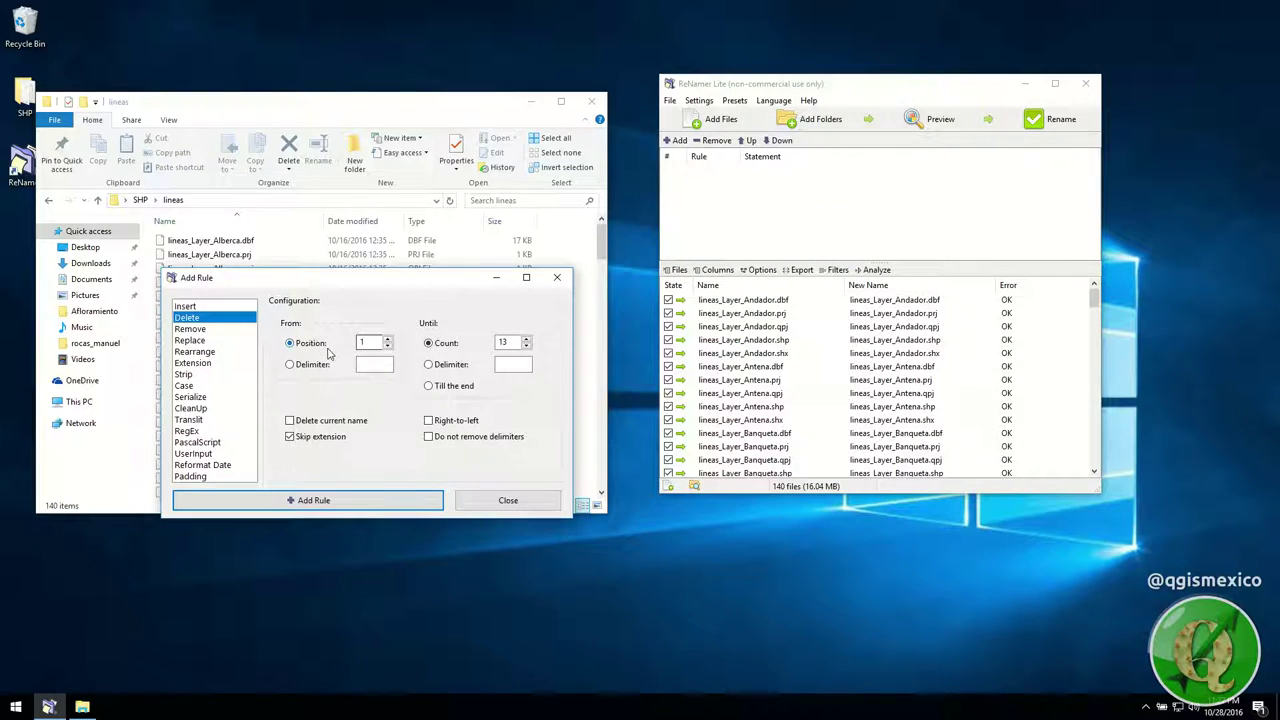
pyautogui.click(225, 341)
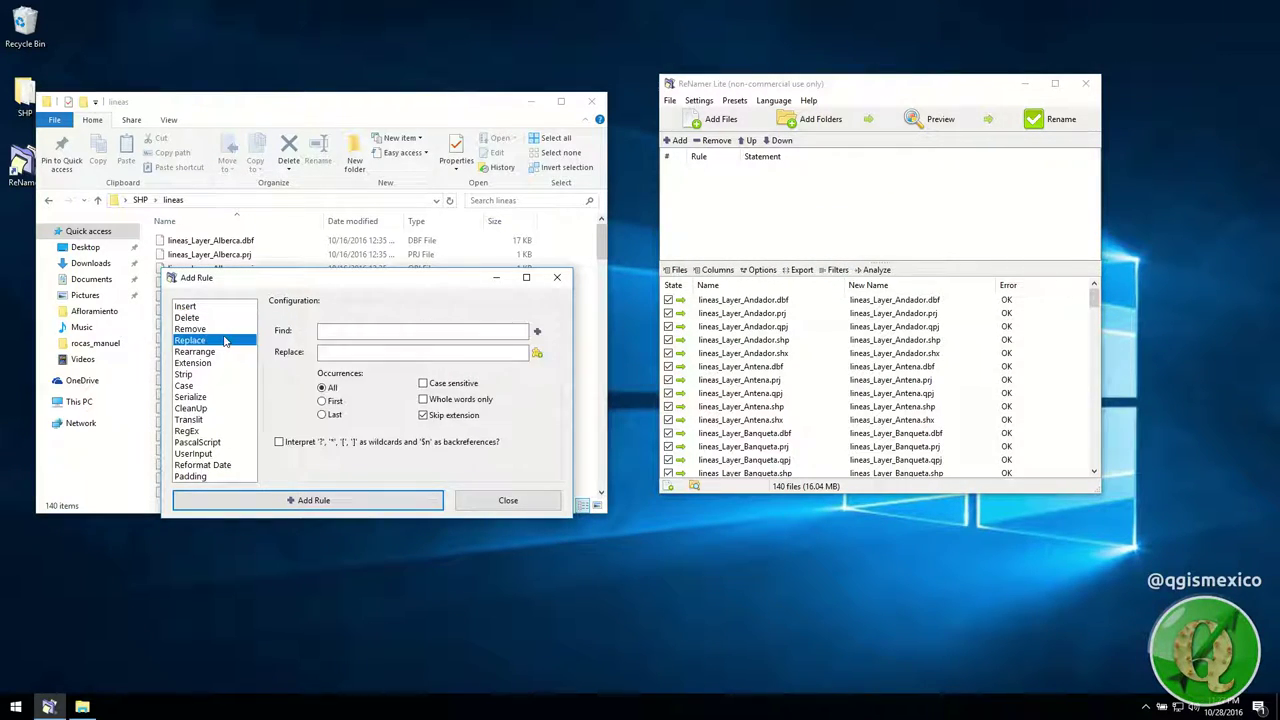
pyautogui.click(336, 332)
# Move the rule dialog off the file names and copy the lineas_Layer_ prefix from lineas_Layer_Alberca.dbf.
pyautogui.moveTo(306, 289); pyautogui.dragTo(422, 298)
pyautogui.click(172, 241)
pyautogui.click(172, 241)
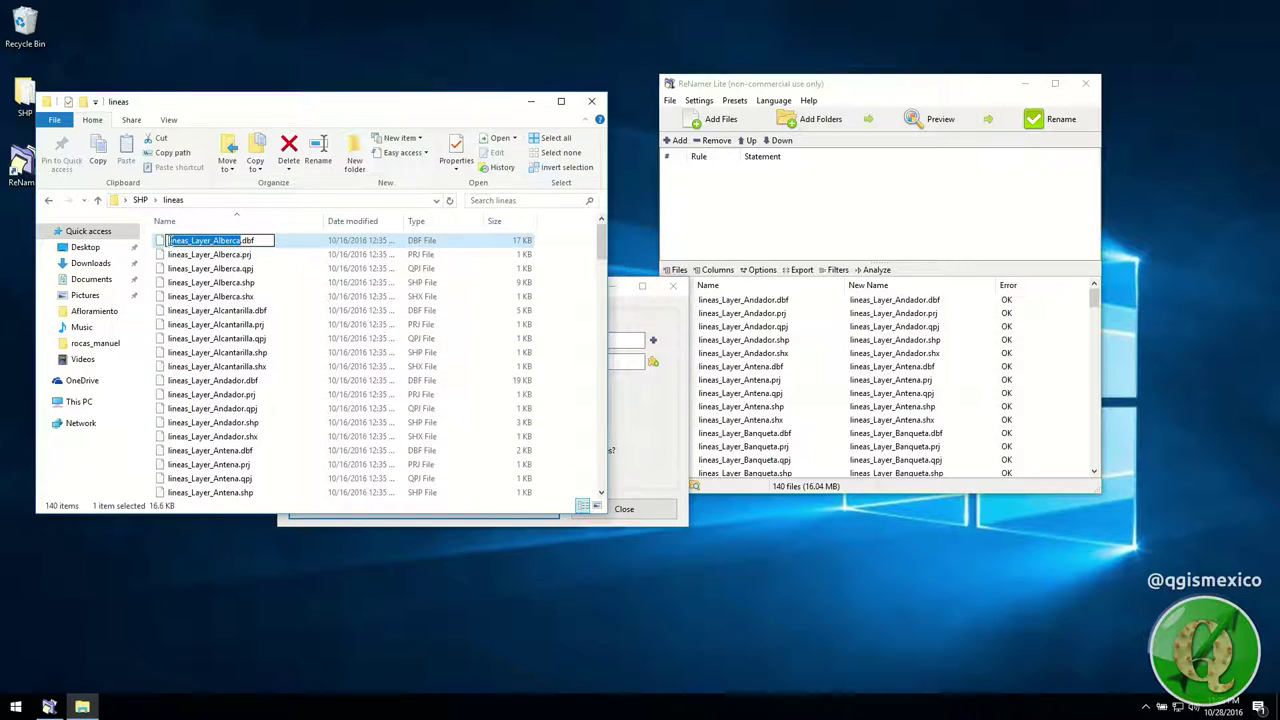
pyautogui.press('Escape')
pyautogui.click(172, 241)
pyautogui.click(170, 241)
pyautogui.hotkey('ctrl', 'c')
# Set the text to find to lineas_Layer_ with an empty replacement and add the Replace rule.
pyautogui.click(612, 340)
pyautogui.hotkey('ctrl', 'v')
pyautogui.press('Tab')
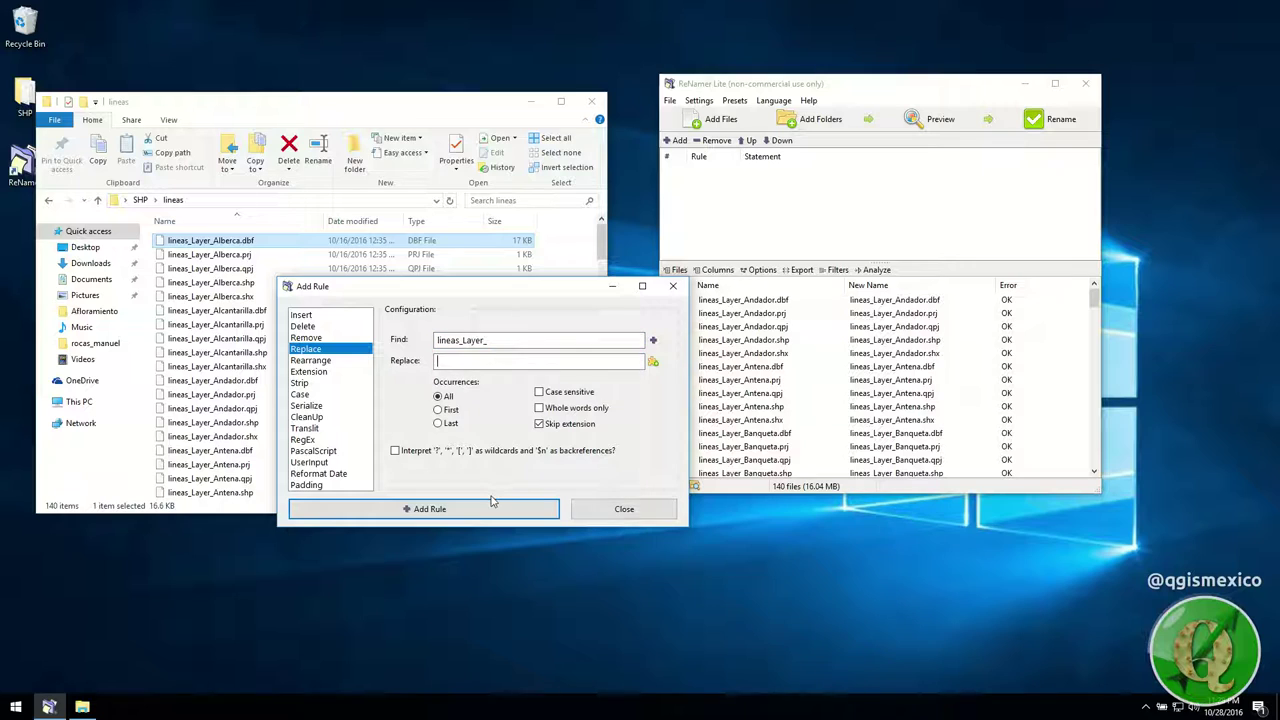
pyautogui.click(491, 508)
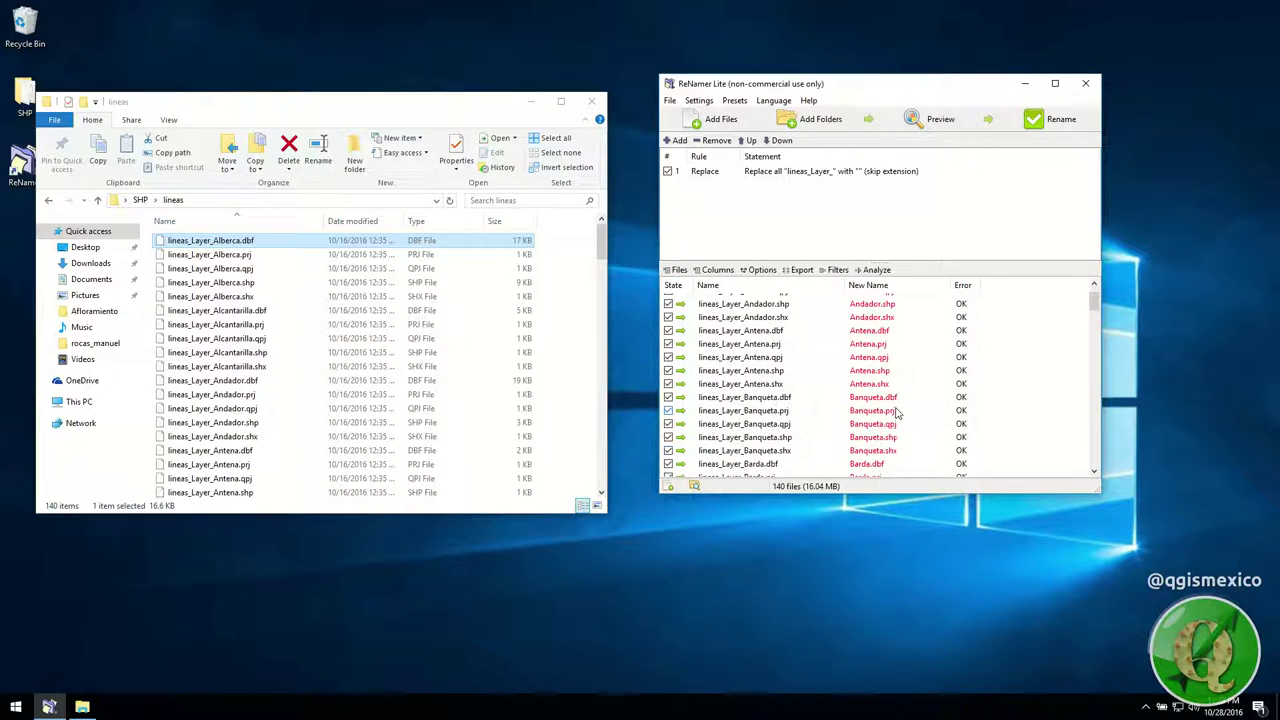
# Rename all lineas files with the Replace rule and check their names in the lineas folder.
pyautogui.click(1060, 119)
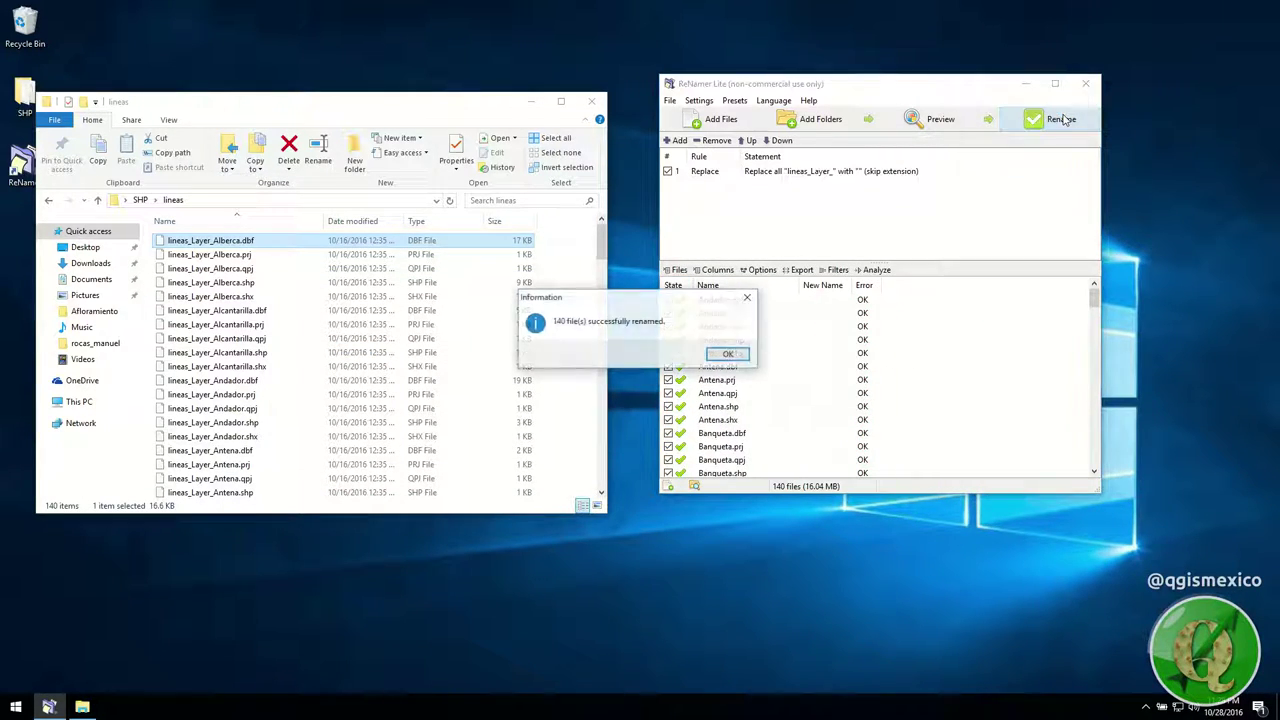
pyautogui.click(728, 354)
pyautogui.scroll(3, 260, 413)
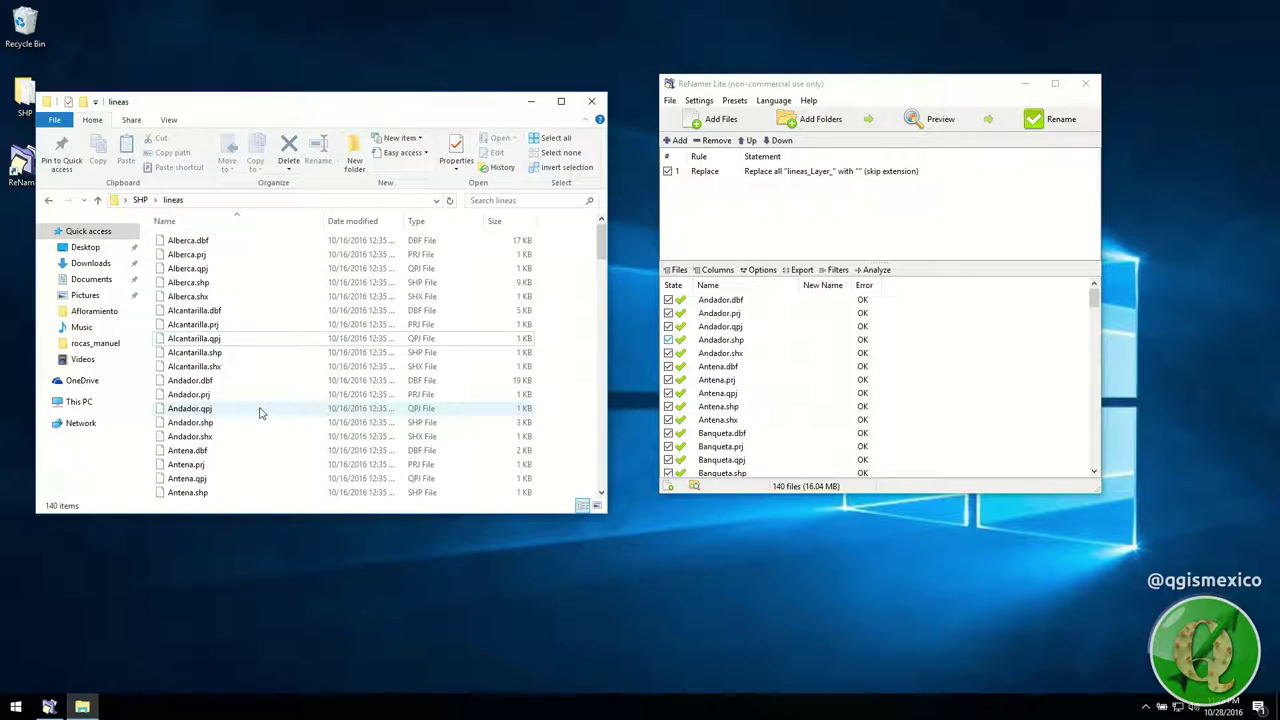
pyautogui.click(255, 366)
# Undo the renaming of the lineas files made with the Replace rule.
pyautogui.click(690, 112)
pyautogui.click(670, 101)
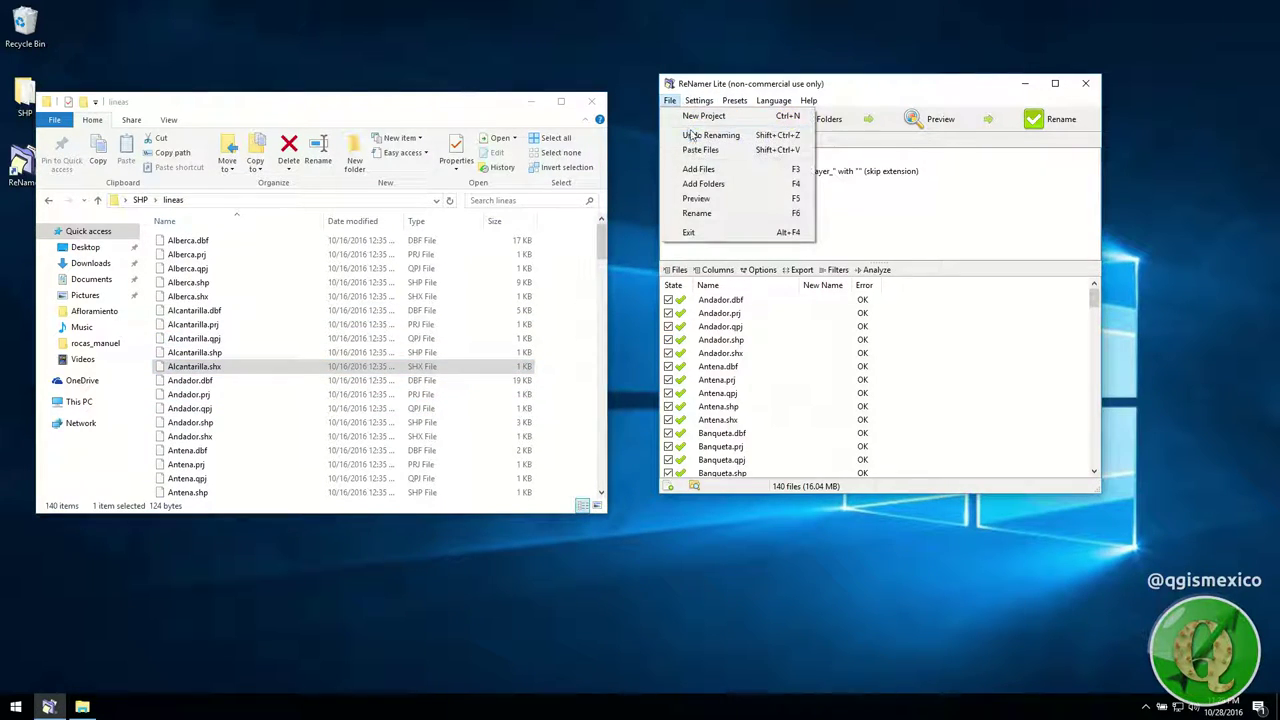
pyautogui.click(710, 136)
pyautogui.click(626, 372)
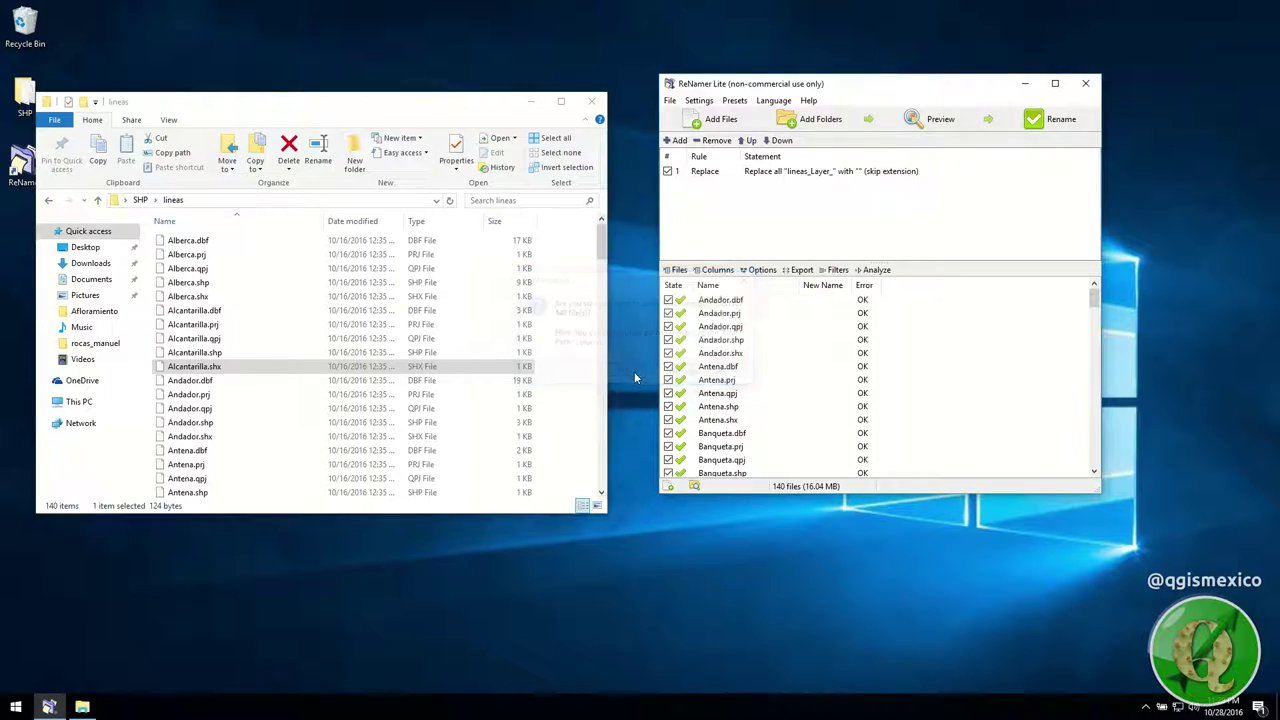
pyautogui.click(728, 357)
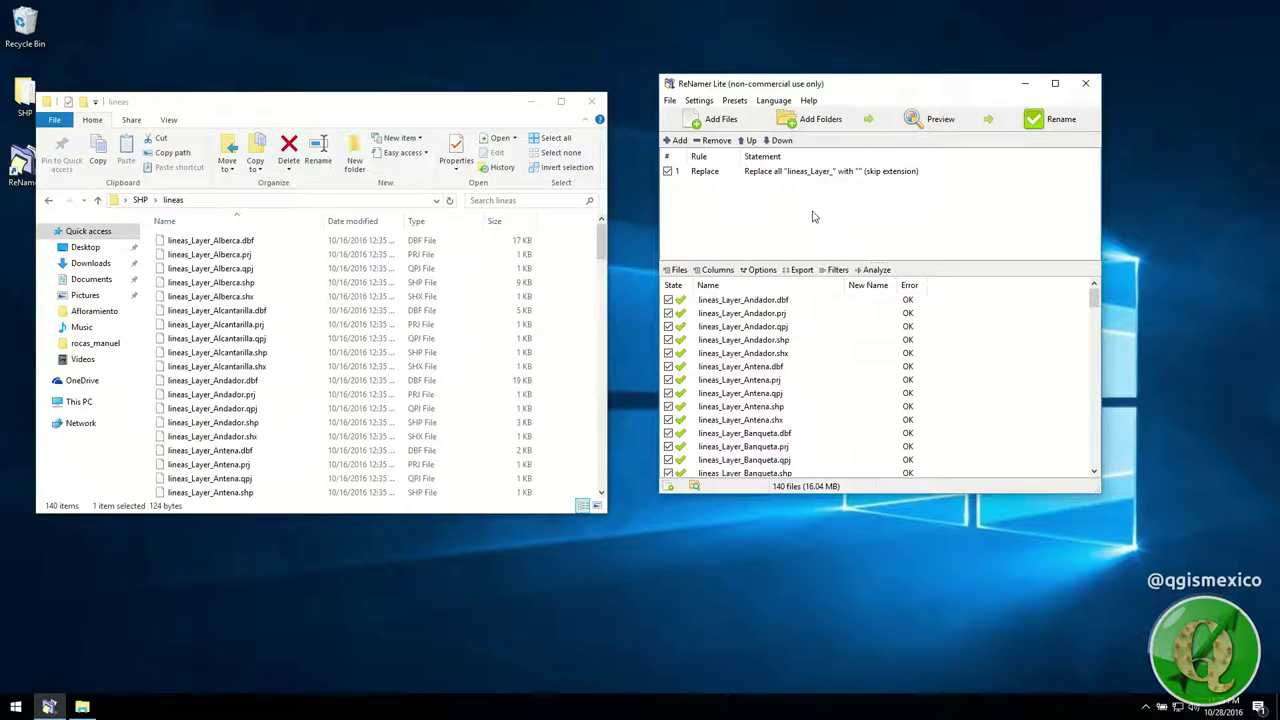